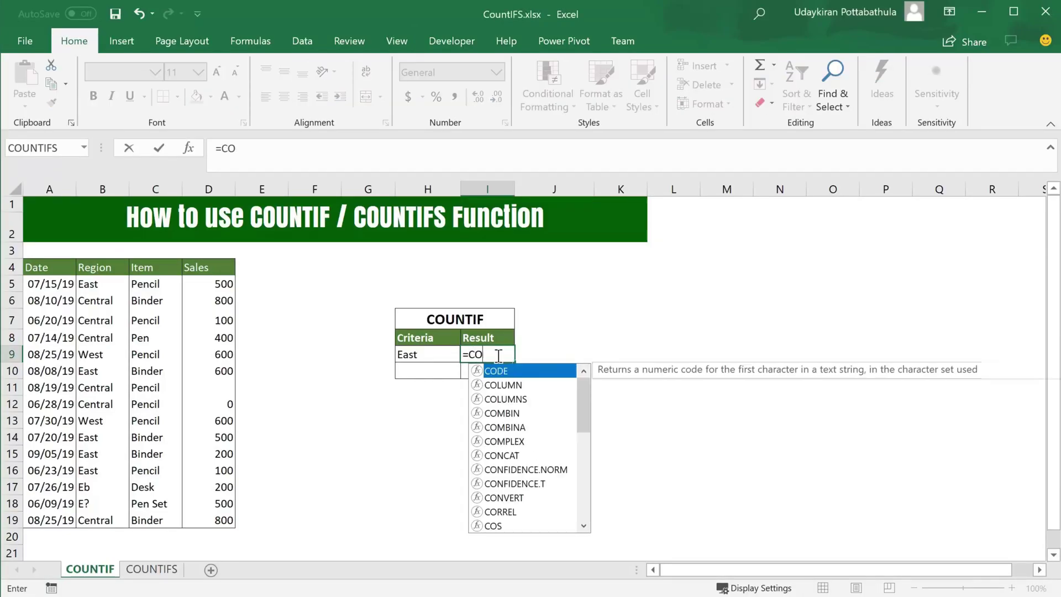
- Fill in a COUNTIF range of B5:B19 with the East criterion cell H9
drag(89, 283, 88, 520)
text(,)
click(427, 354)
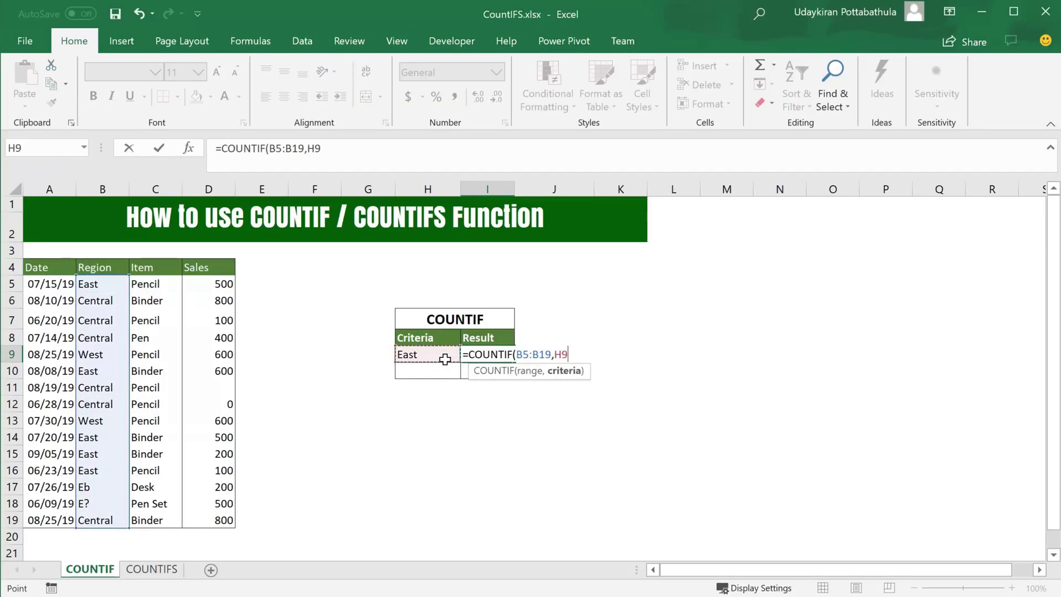
text())
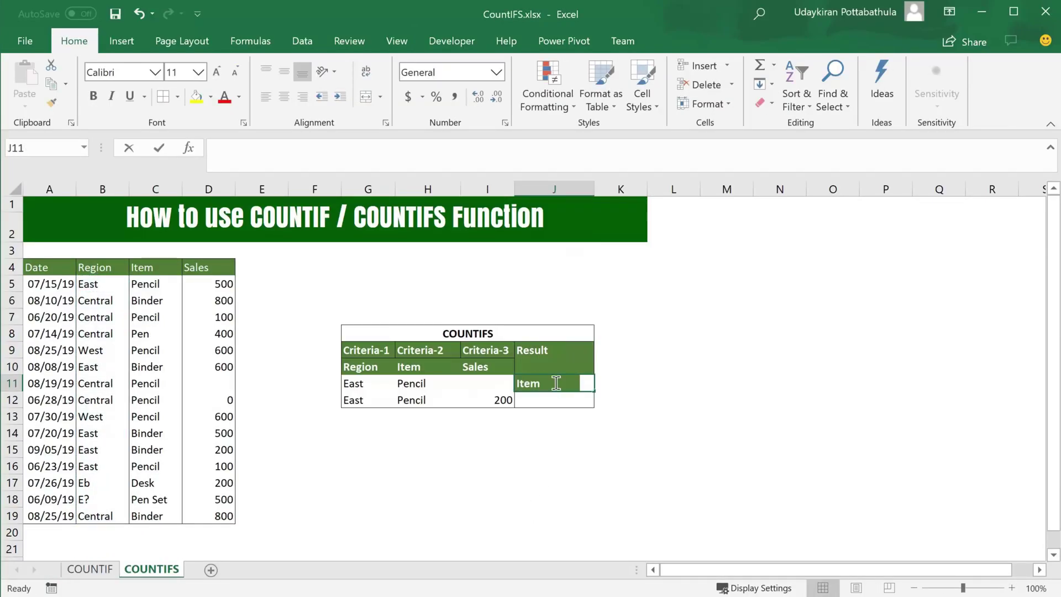
- Build a COUNTIFS using B5:B19 with criterion G11 and C5:C19 with criterion H11
text(=COUNTIFS()
drag(88, 284, 89, 515)
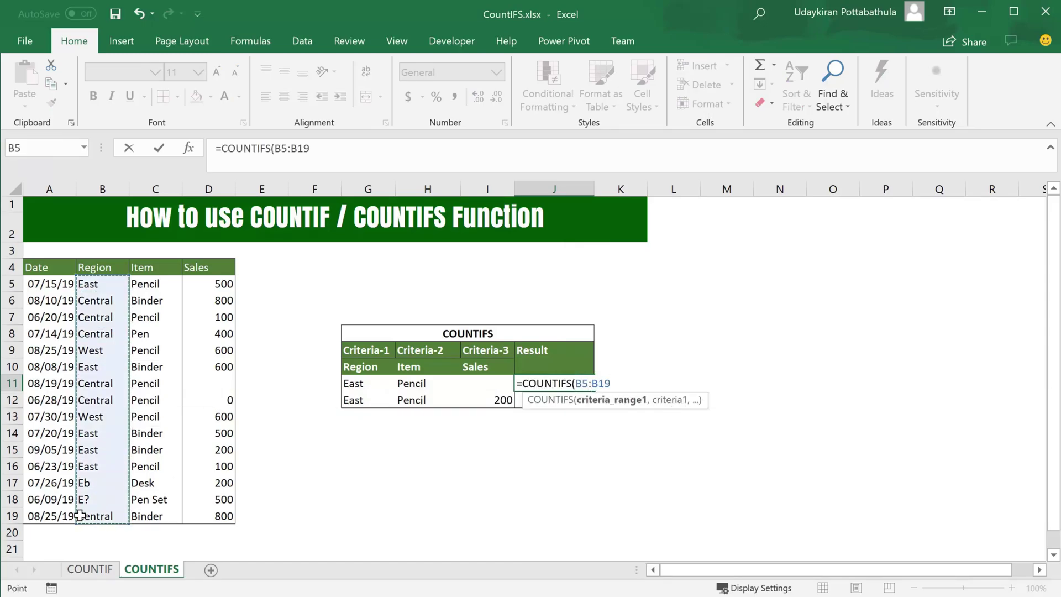
text(,)
click(354, 387)
text(,)
click(158, 283)
key(ctrl+shift+Down)
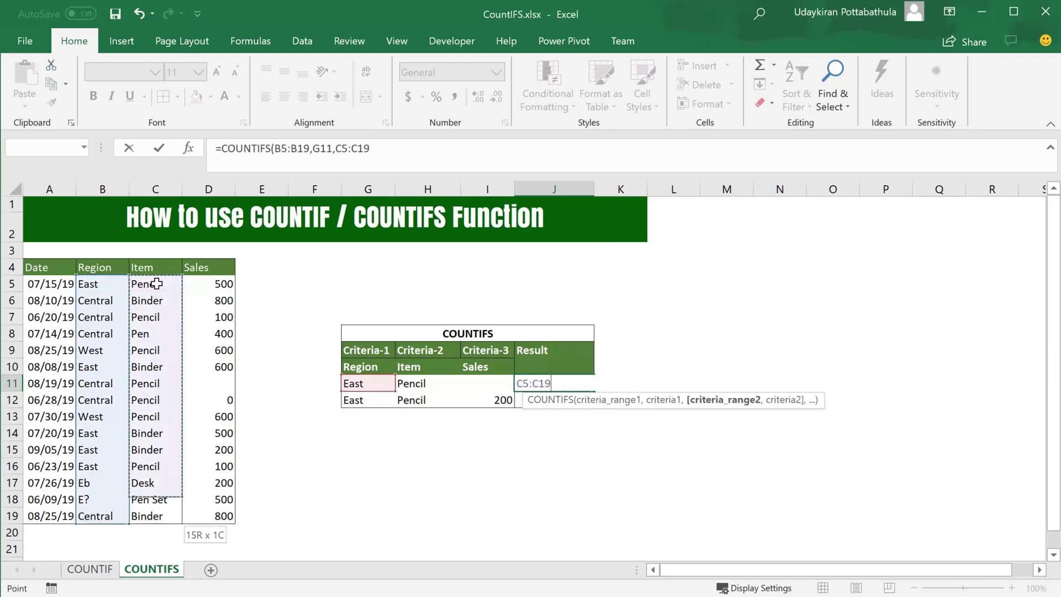
text(,)
click(420, 383)
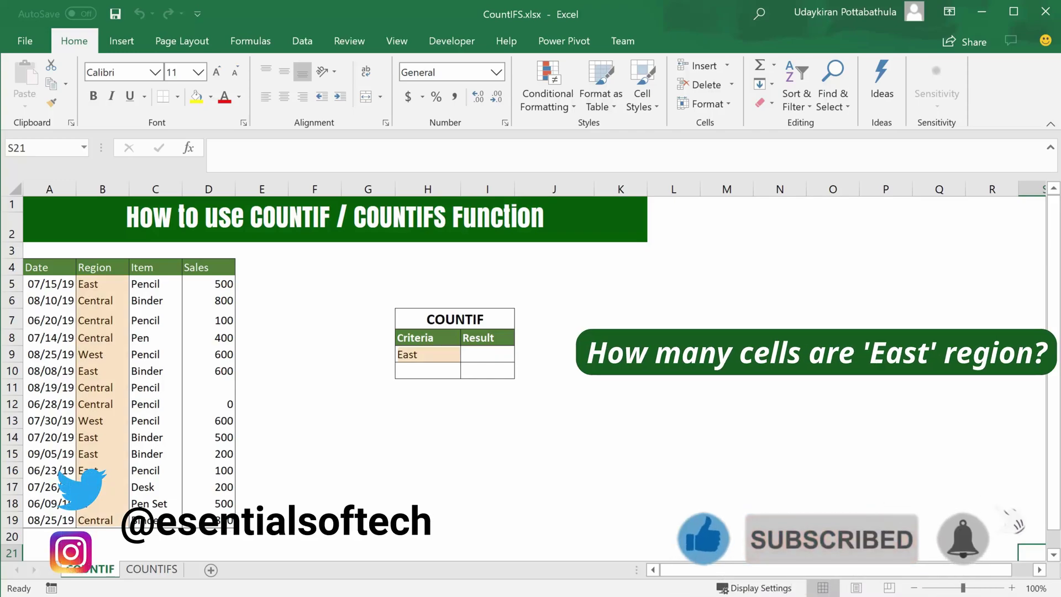
- Enter =COUNTIF(B5:B19,H9) in I9 to count East regions, giving 5
click(488, 354)
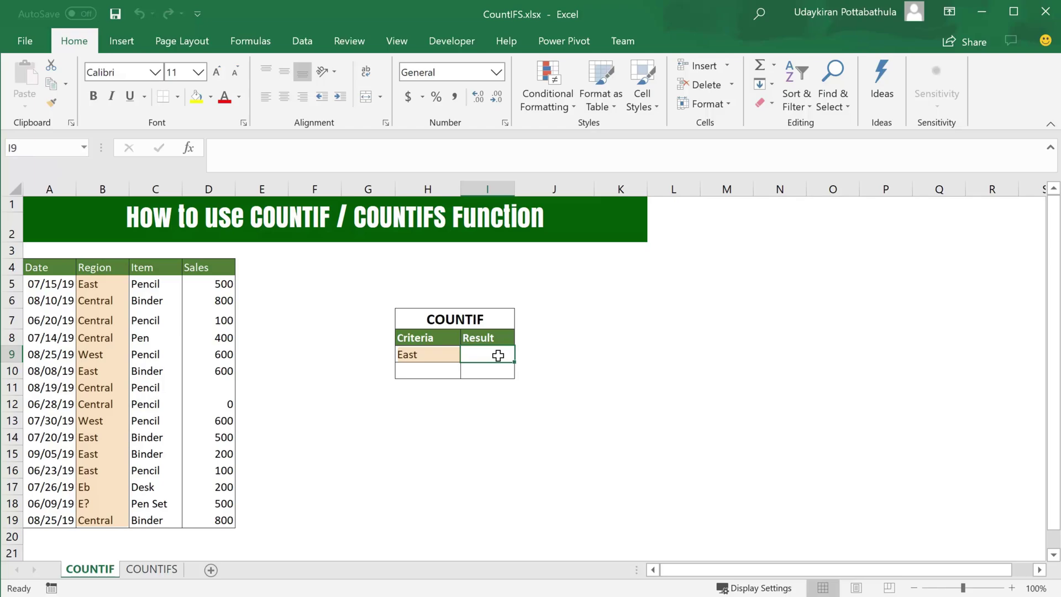
text(=COI)
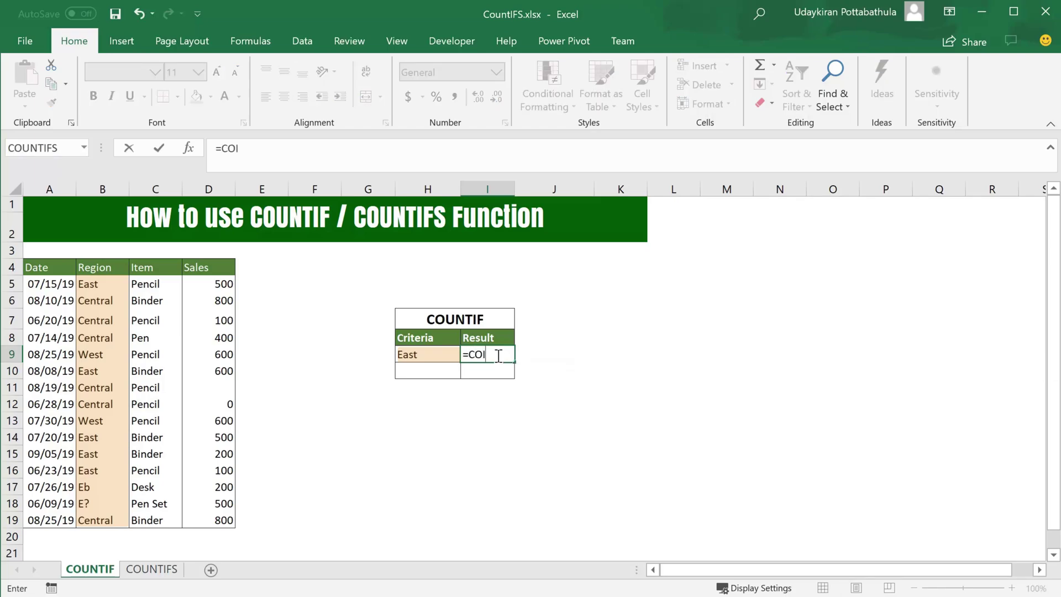
key(BackSpace)
text(UNTIF()
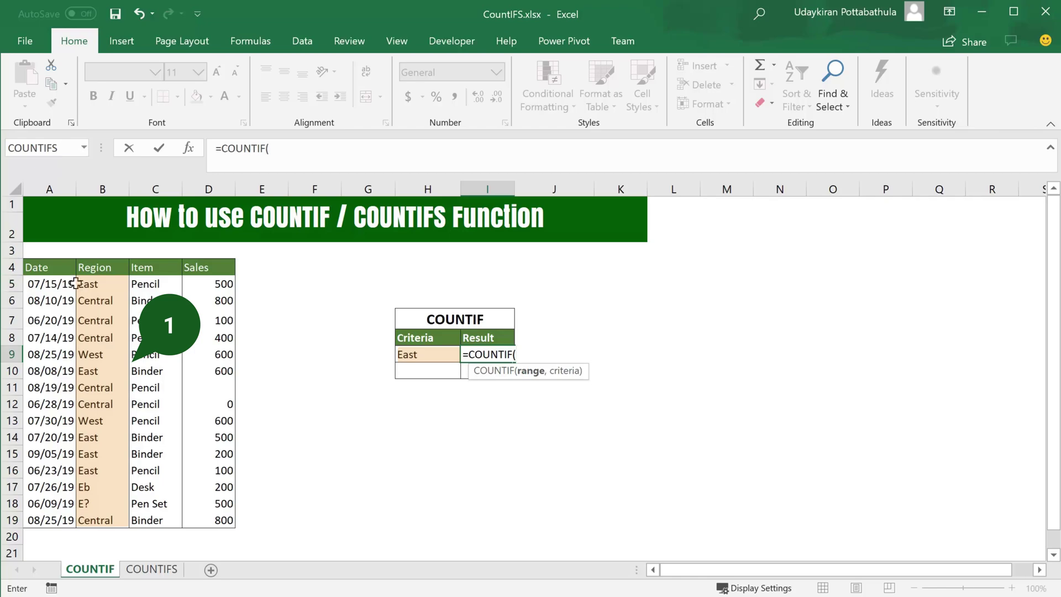
click(107, 284)
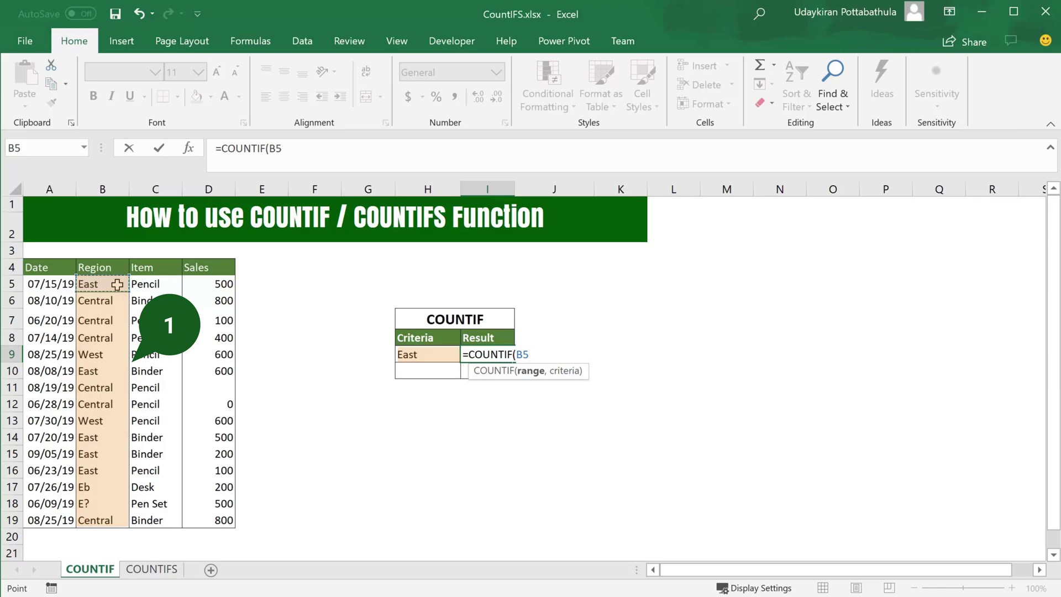
key(ctrl+shift+Down)
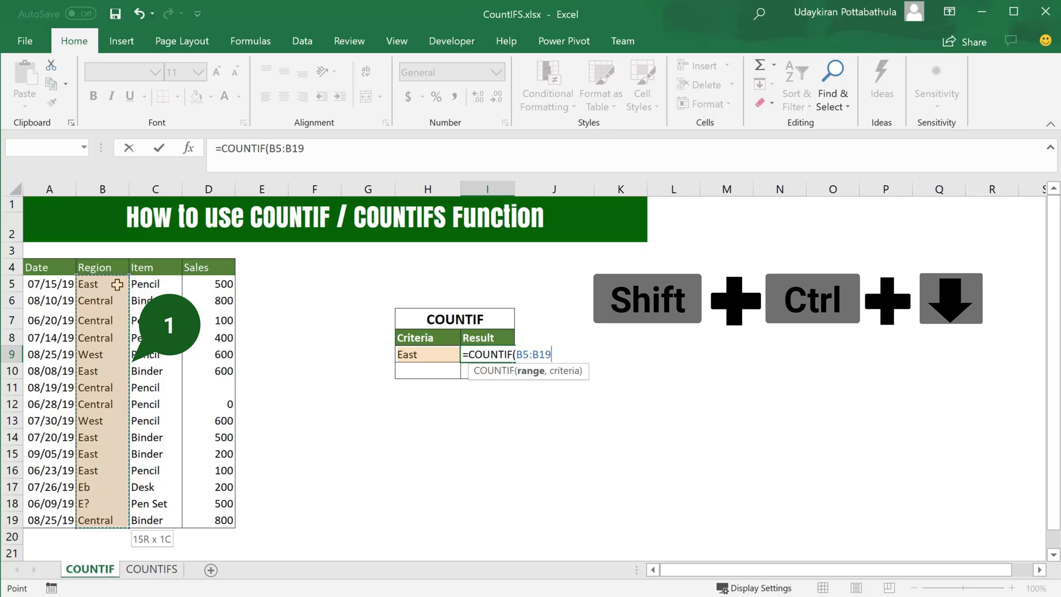
text(,)
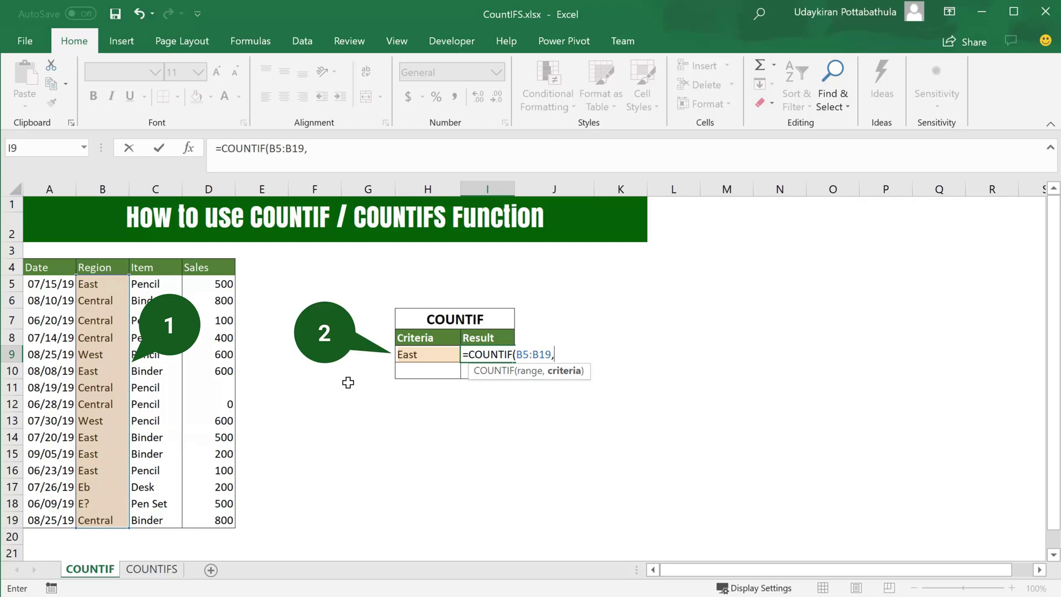
click(445, 360)
text())
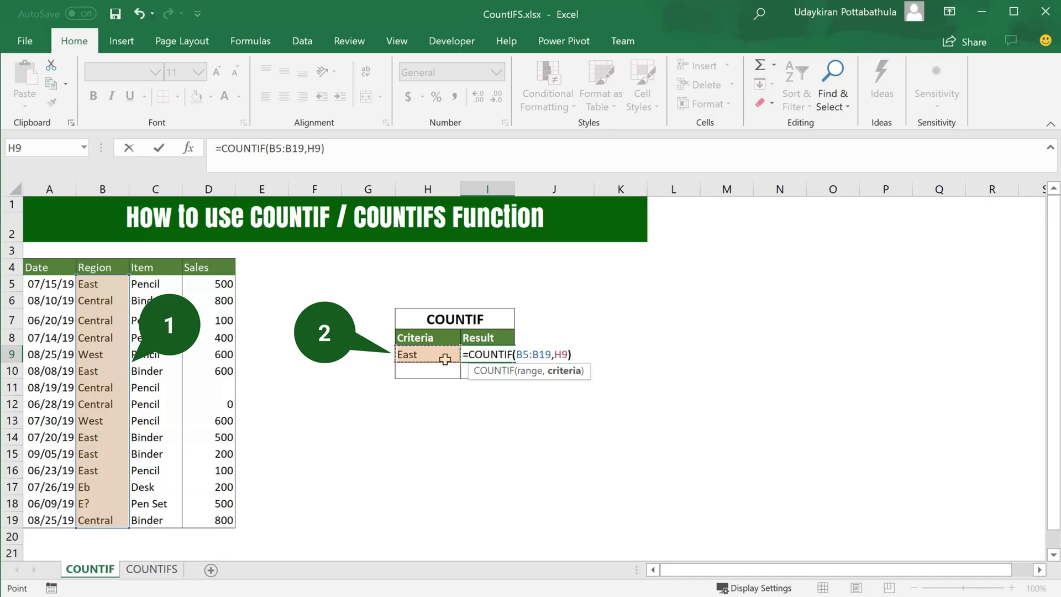
key(Return)
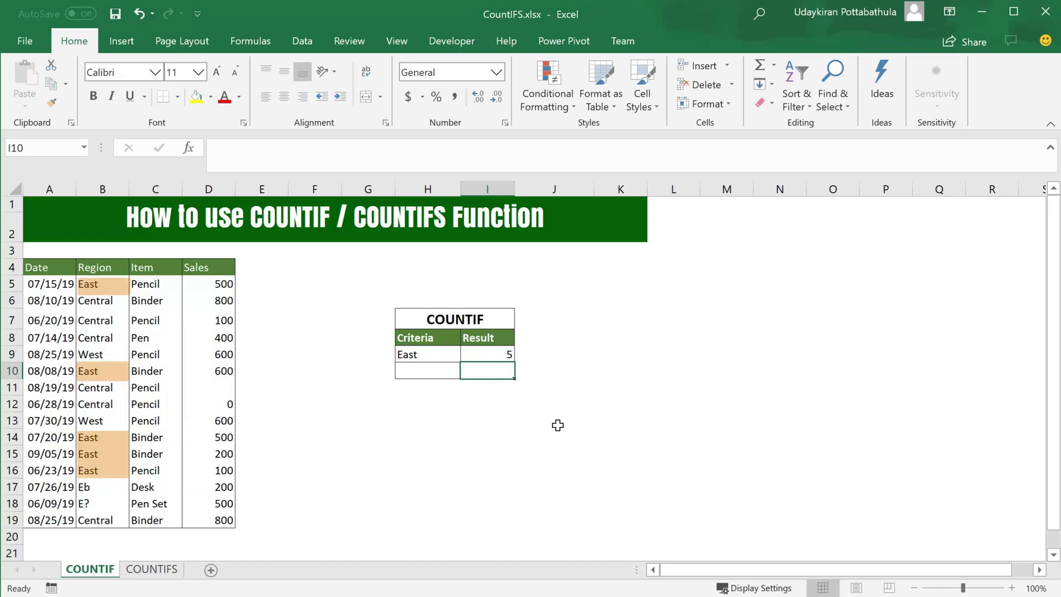
- Review the East count formula in I9 and its criteria cell H9
key(Up)
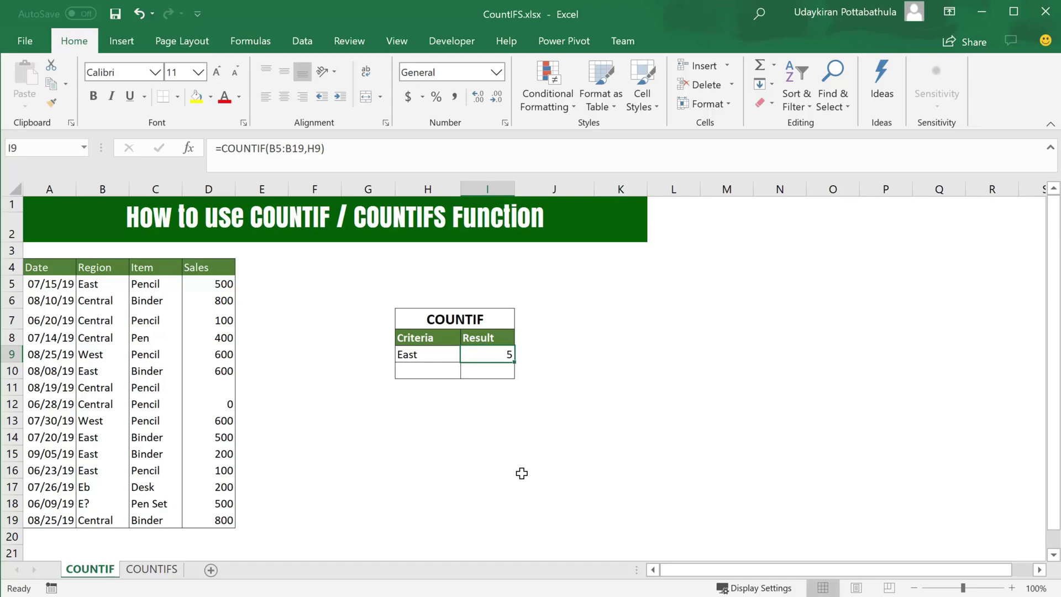
key(Left)
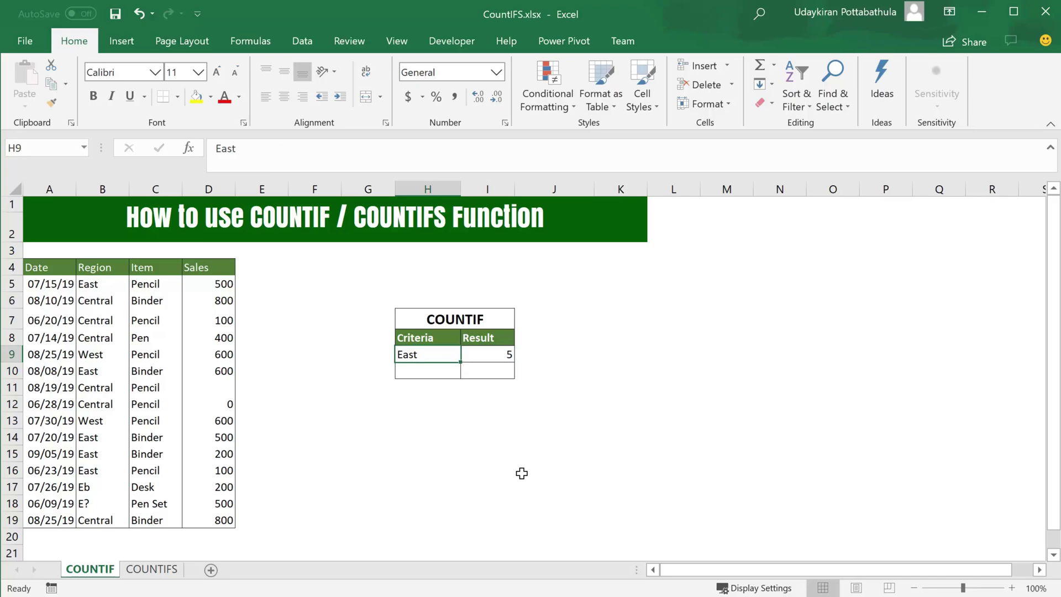
key(Right)
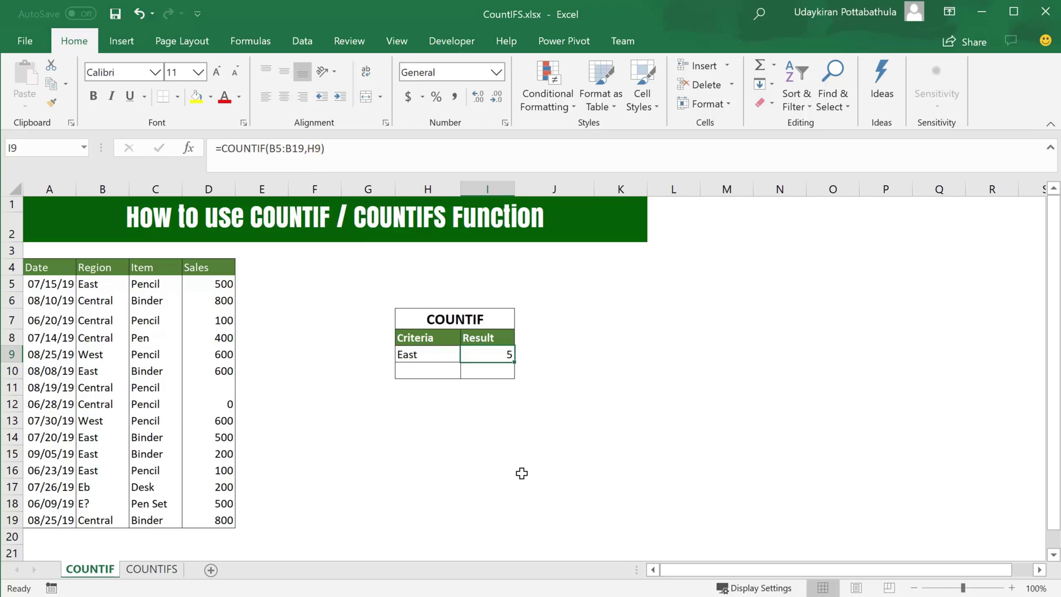
- In I10 enter =COUNTIF(B5:B19,"East") with the criterion typed inline, giving 5
key(Down)
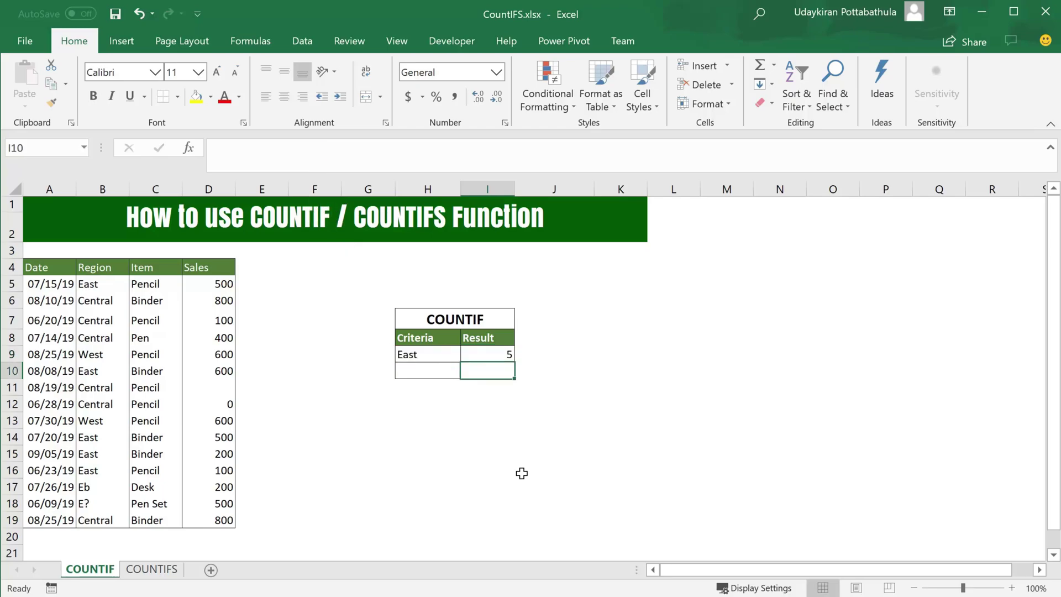
text(=COUNTIF()
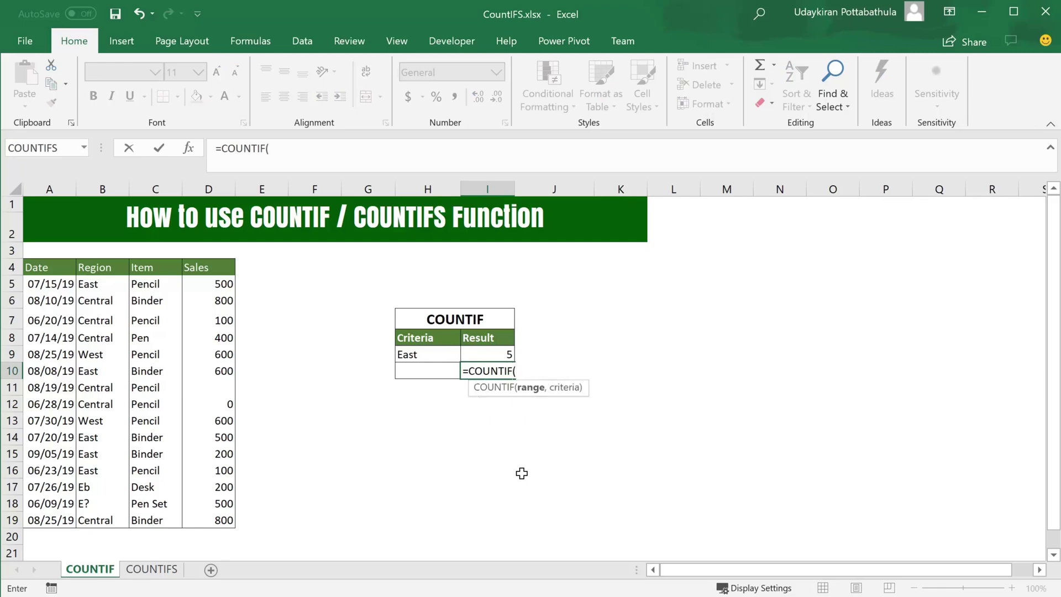
click(92, 284)
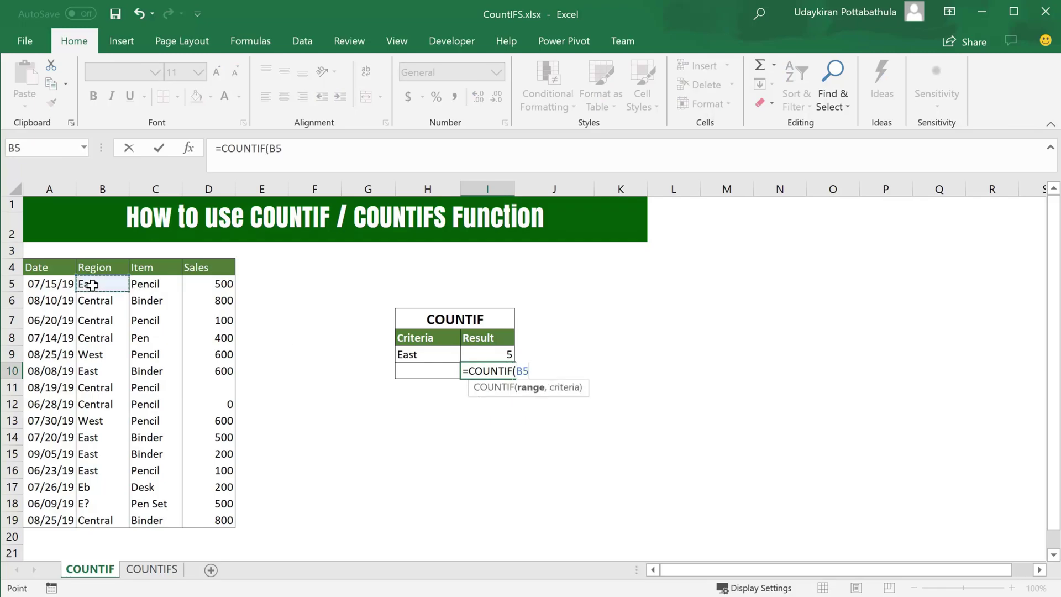
key(ctrl+shift+Down)
text(,)
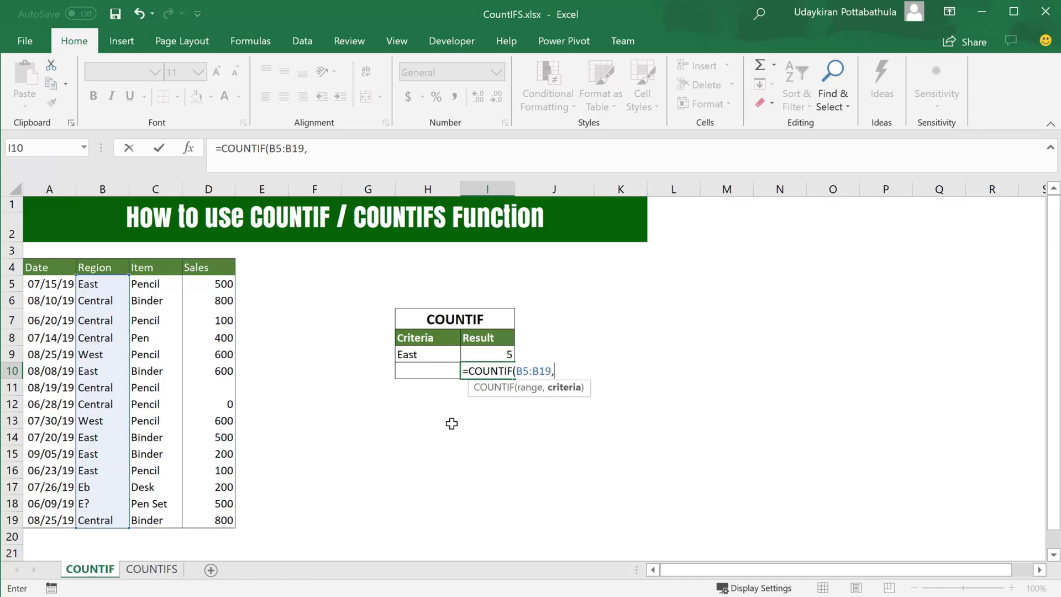
click(323, 145)
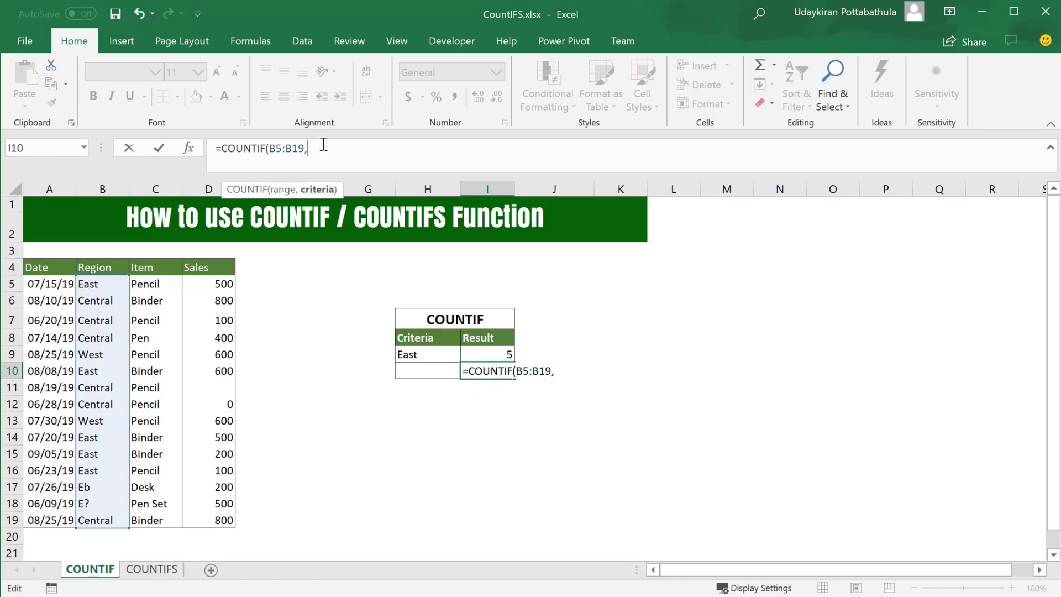
text("East"))
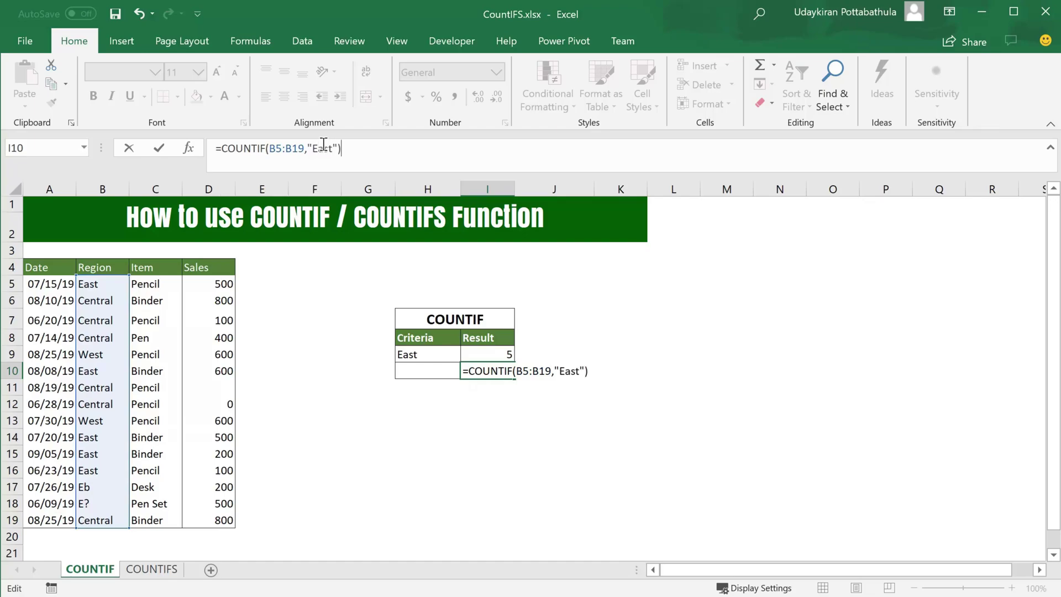
key(Return)
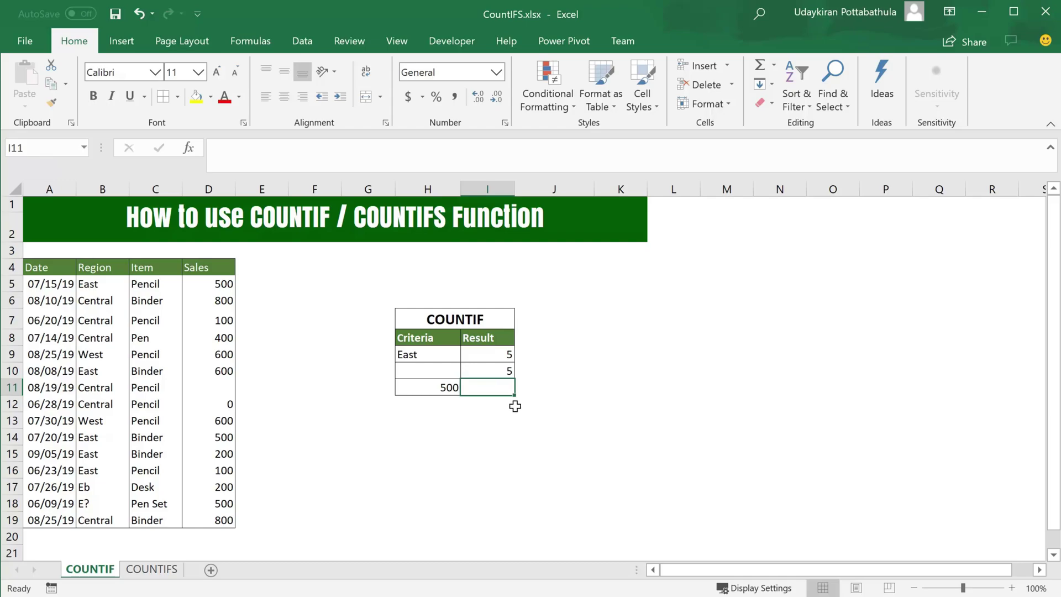
- In I11 enter =COUNTIF(D5:D19,H11) to count sales of 500, giving 3
text(=COUNTIF()
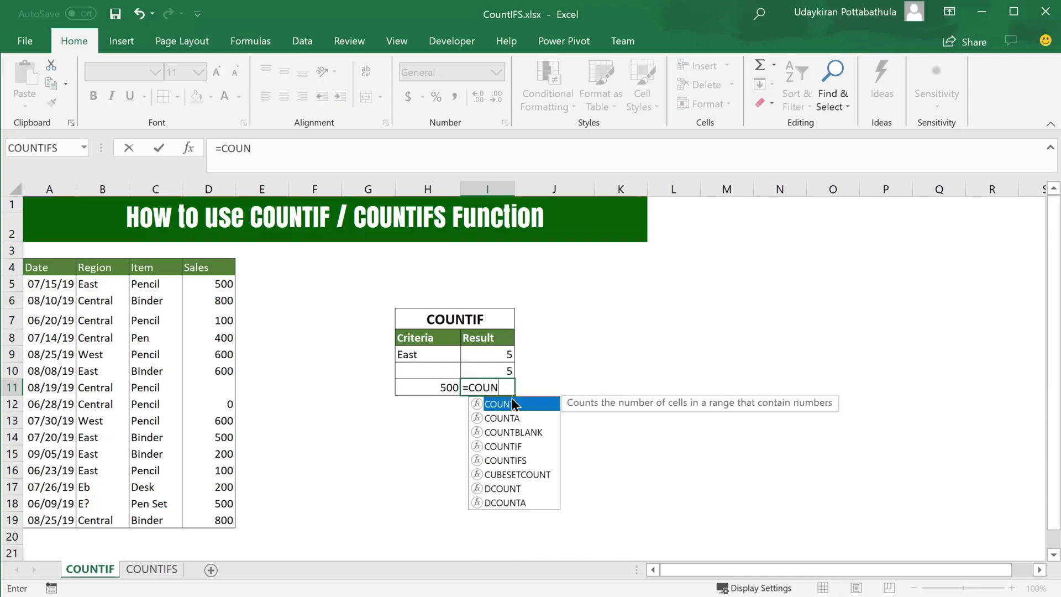
click(199, 286)
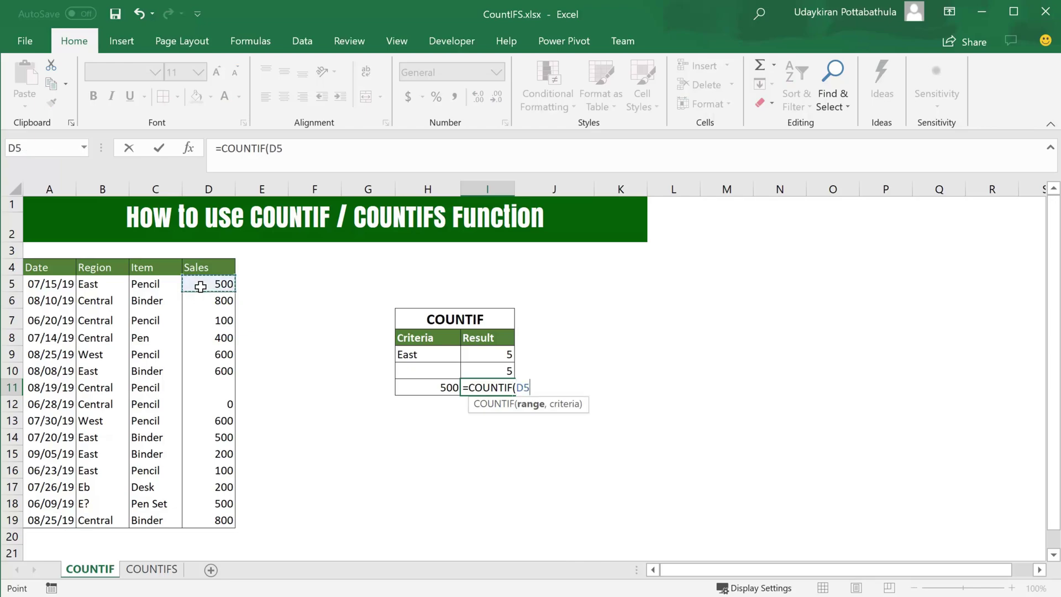
key(ctrl+shift+Down)
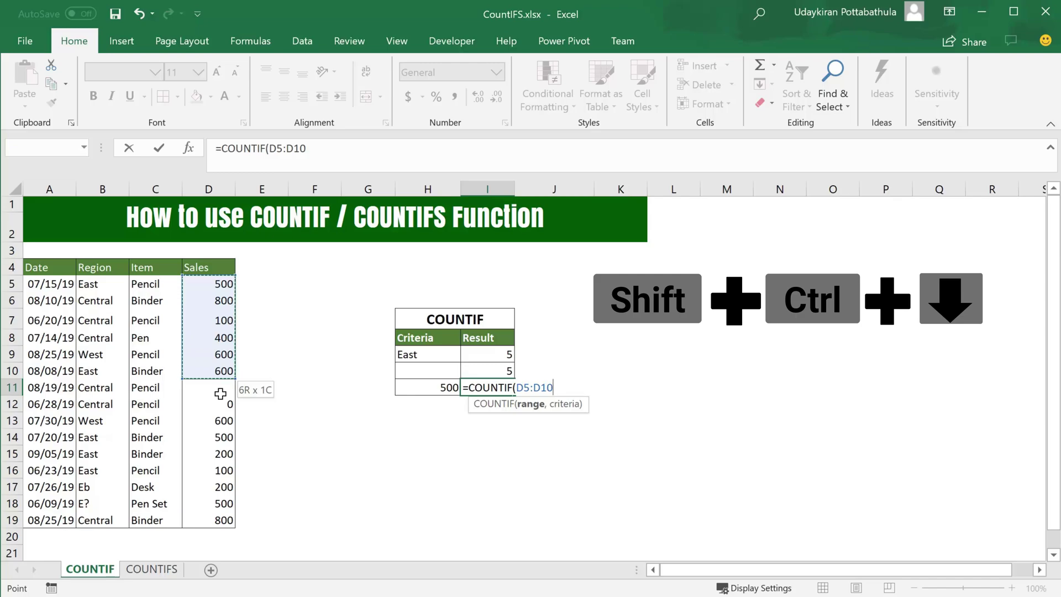
key(ctrl+shift+Down)
key(ctrl+shift+Down)
text(,)
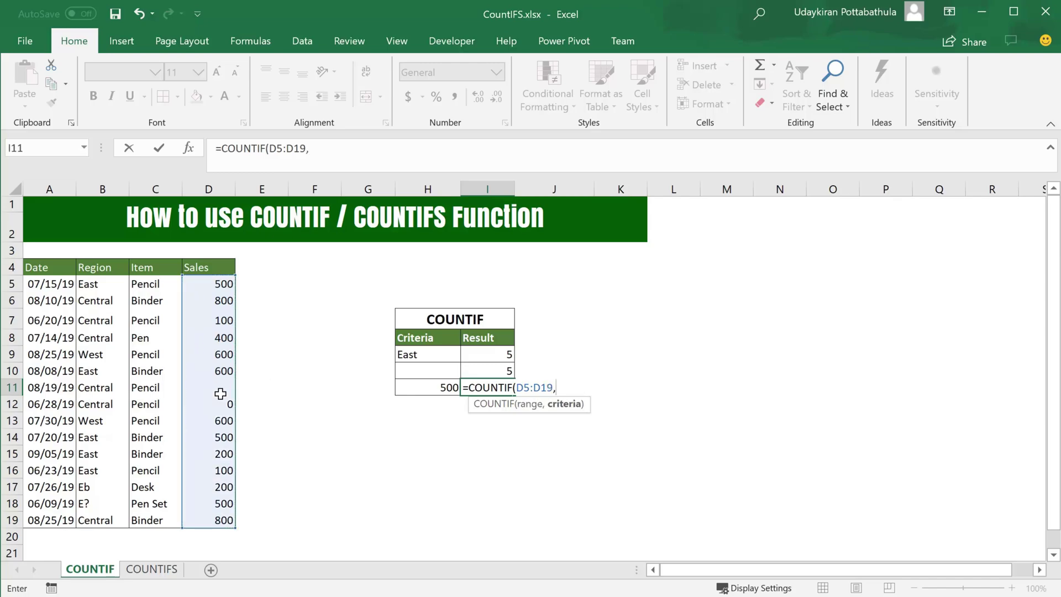
click(442, 388)
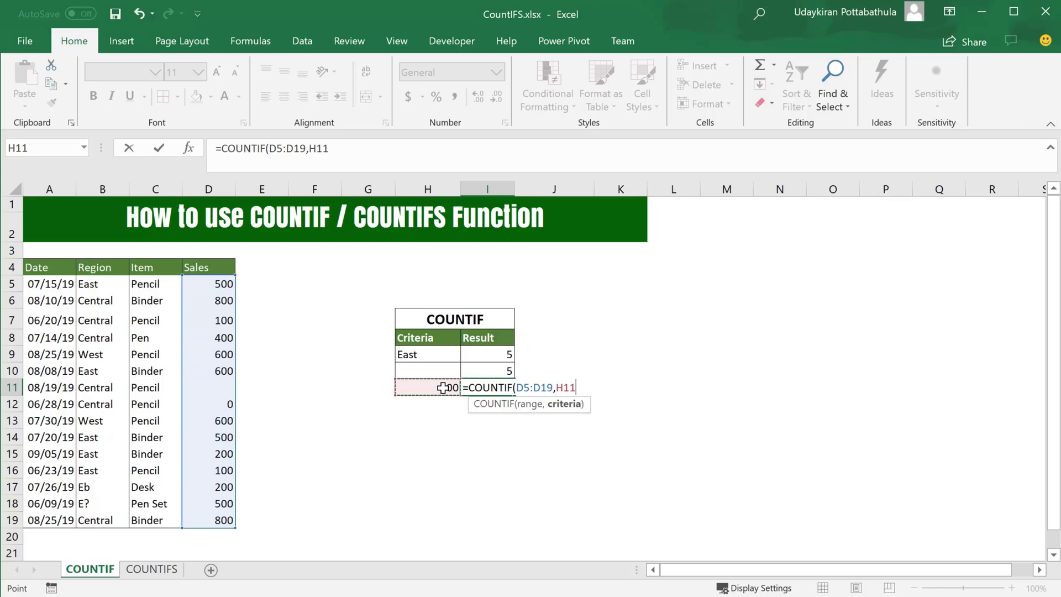
text())
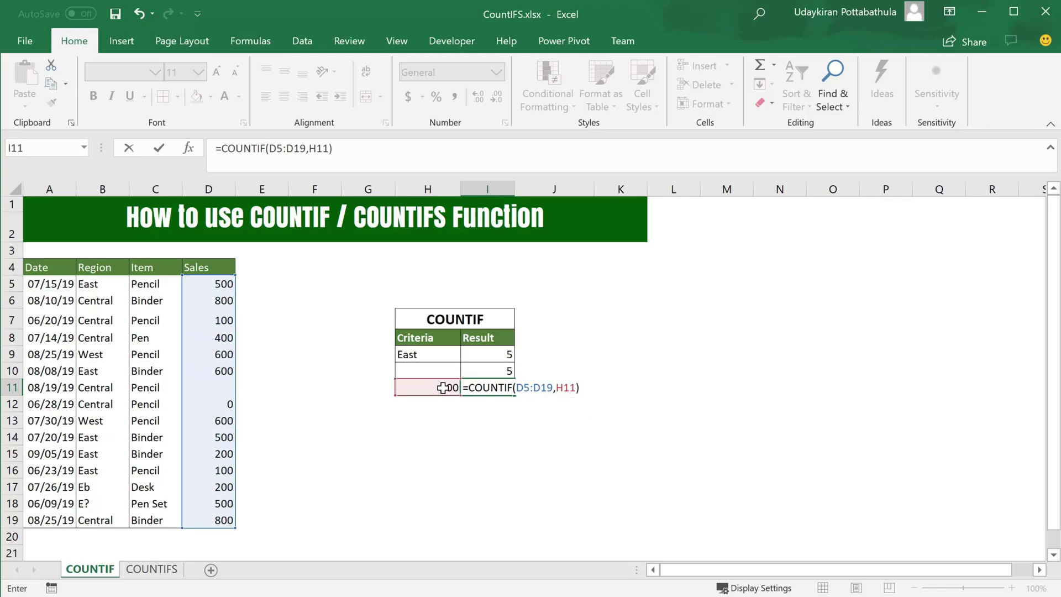
key(Return)
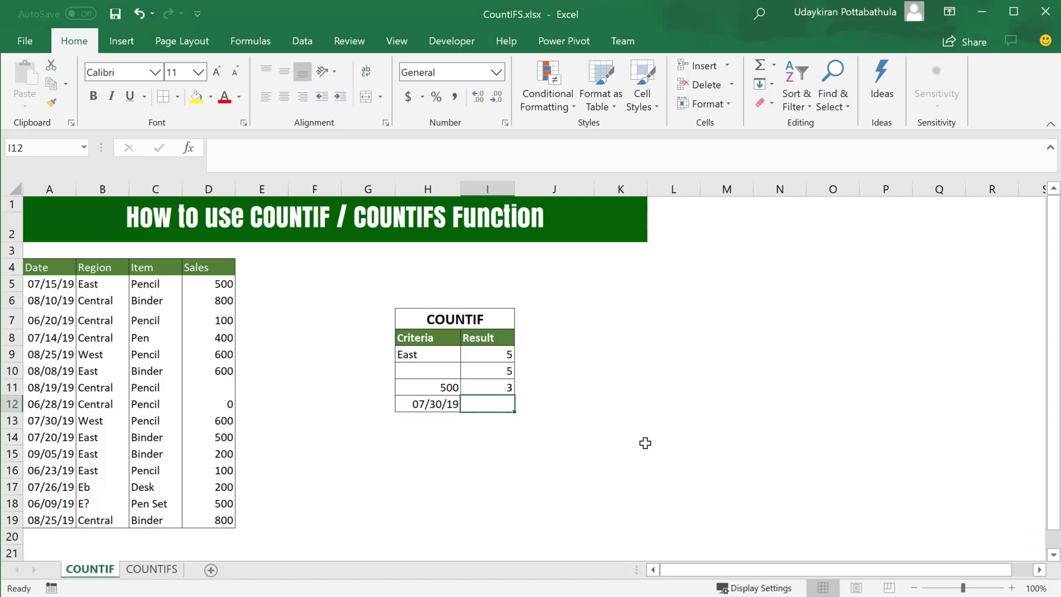
- In I12 enter =COUNTIF(A5:A19,H12) to count sales dated 07/30/19, giving 1
text(=COUNTIF()
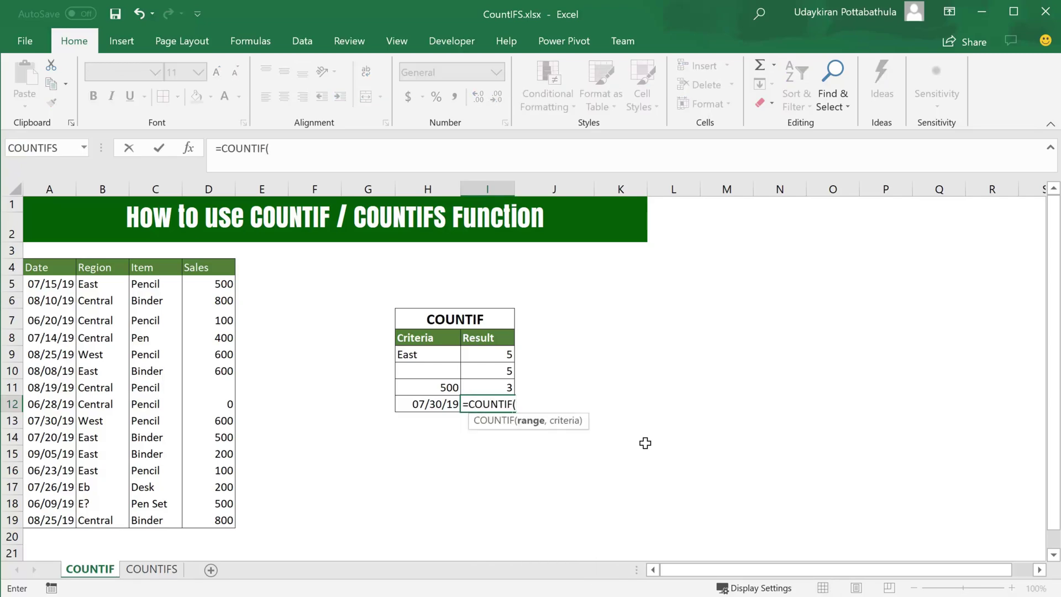
click(61, 284)
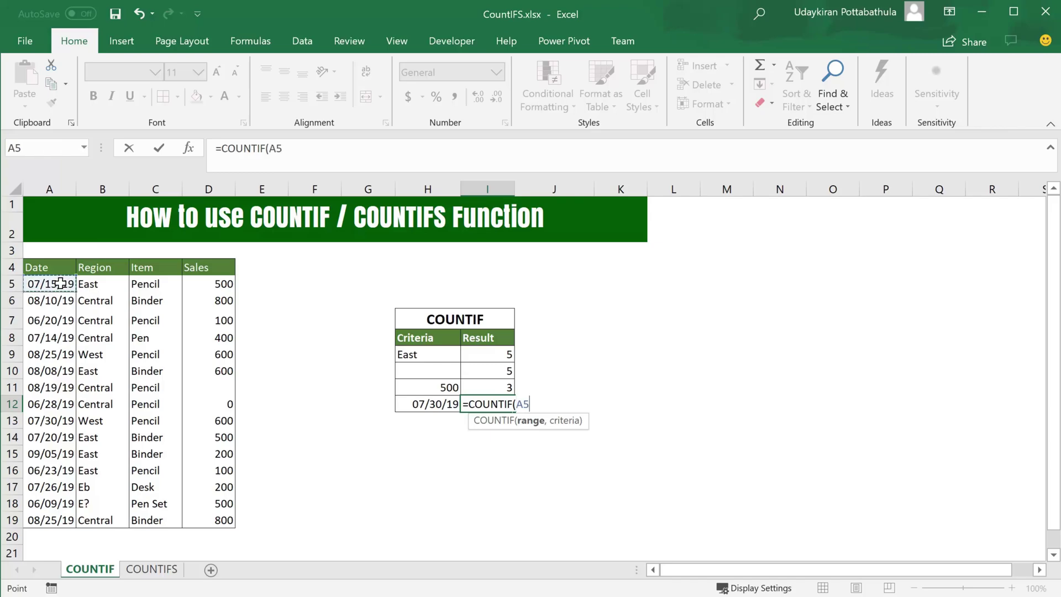
drag(61, 284, 55, 520)
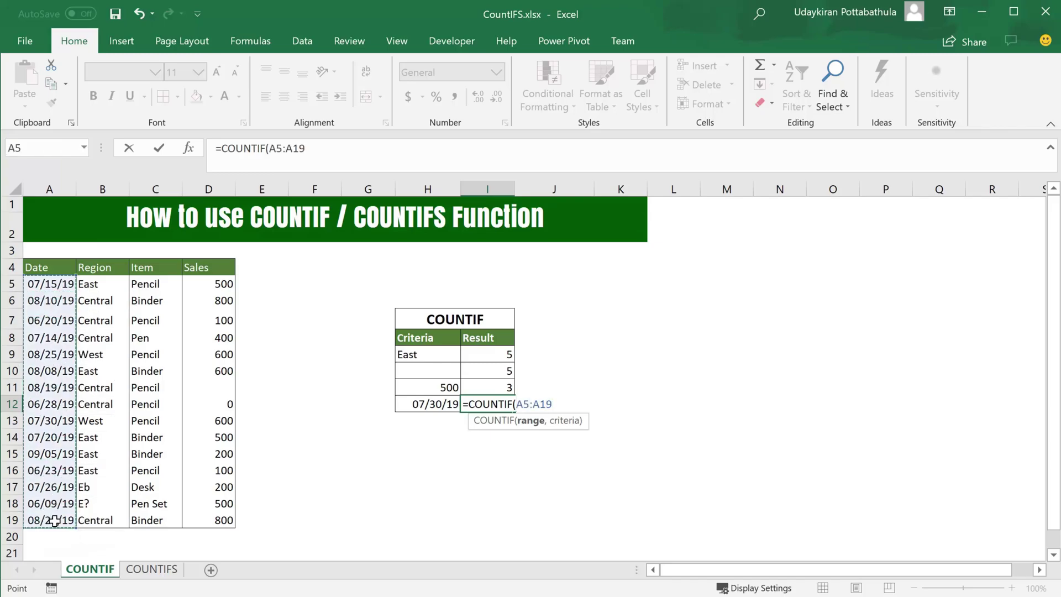
text(,)
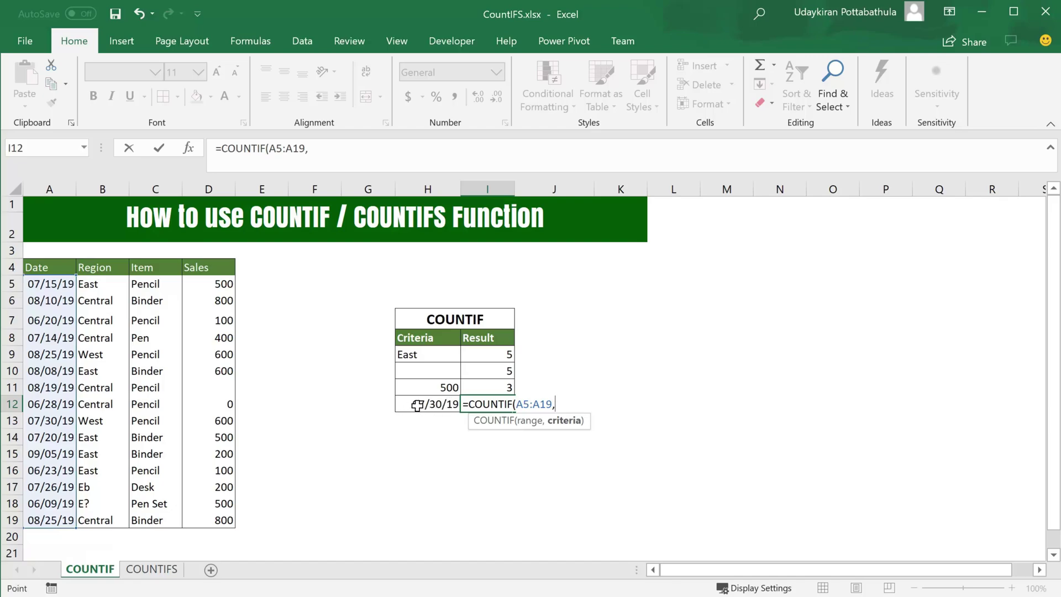
click(418, 407)
text())
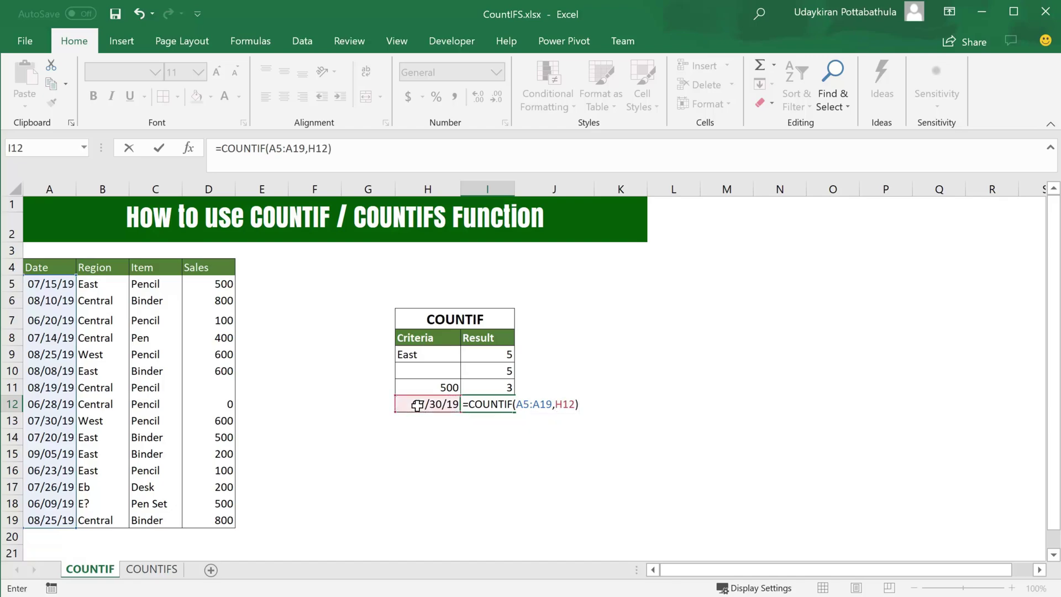
key(Return)
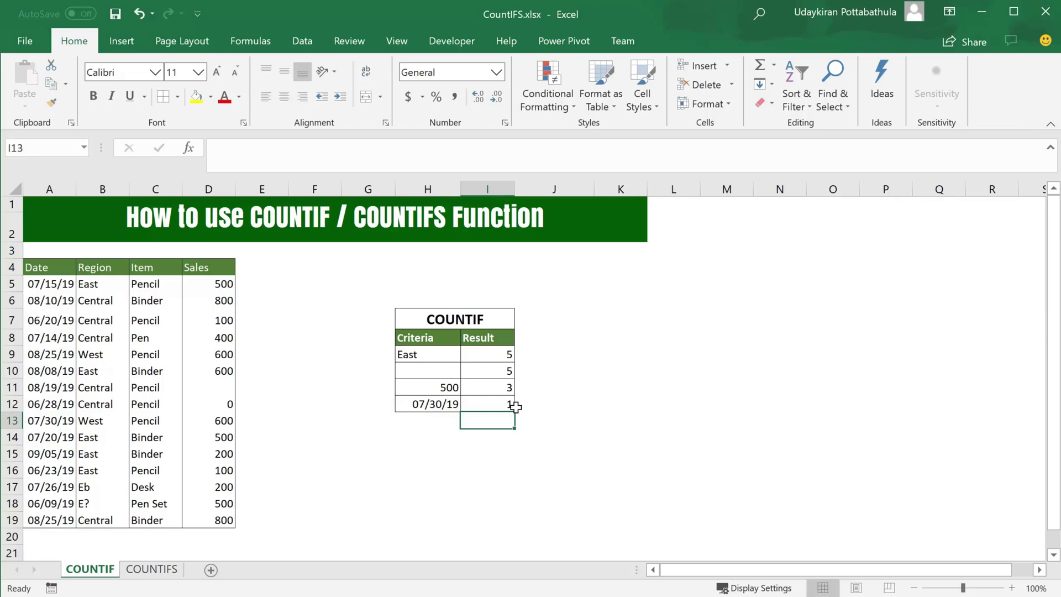
click(506, 390)
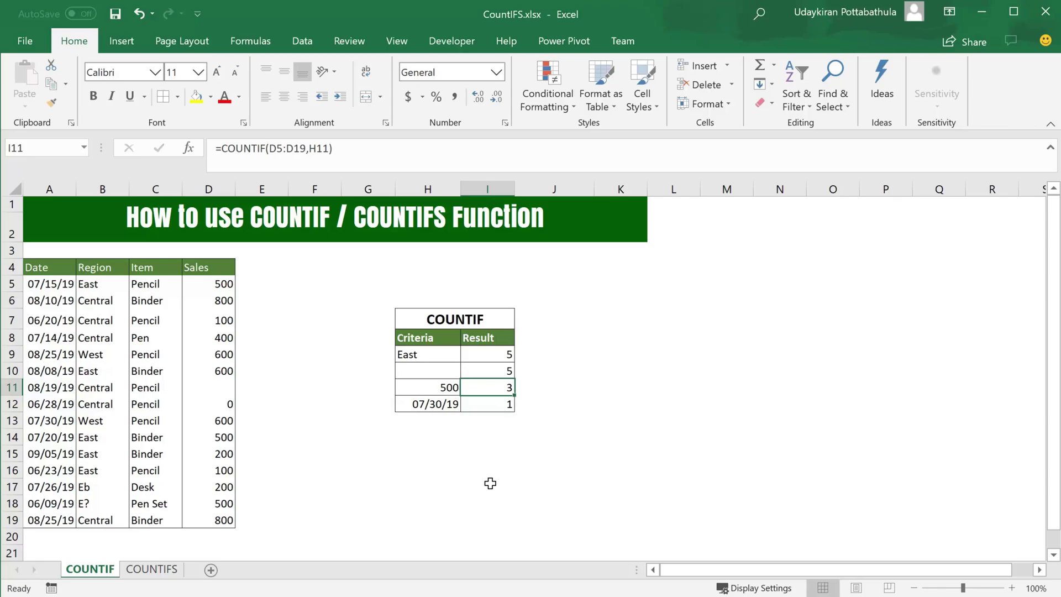
- Try the sales criterion in H11 as <500, then as >500
click(422, 387)
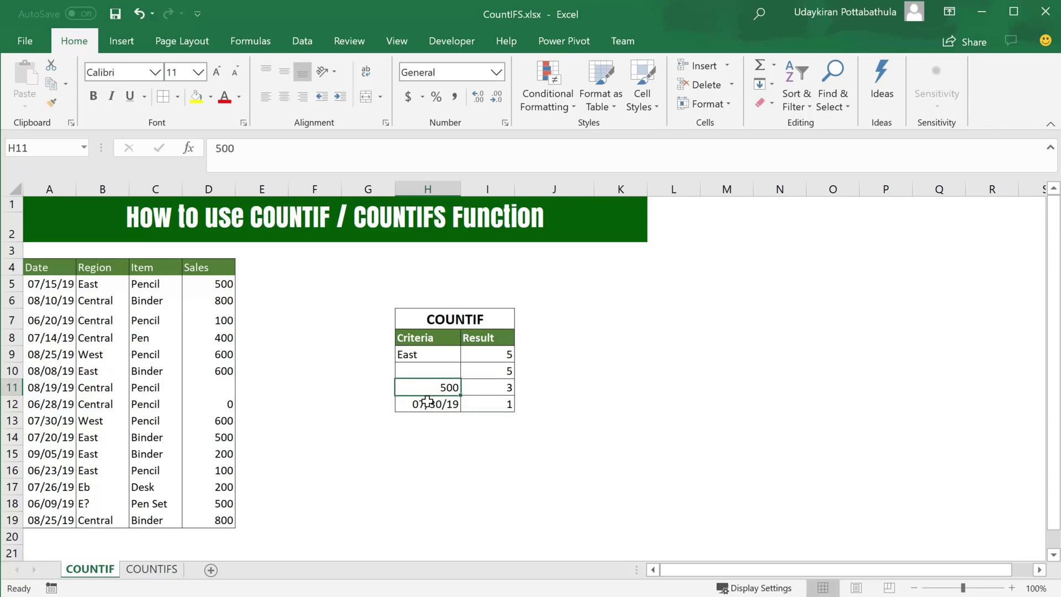
double_click(426, 389)
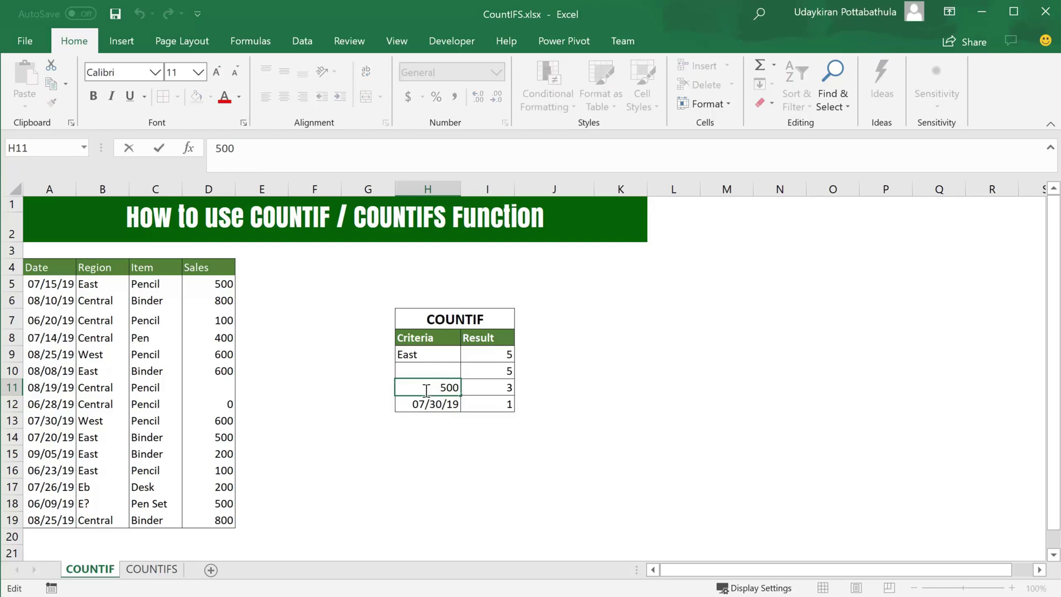
text(<)
key(Return)
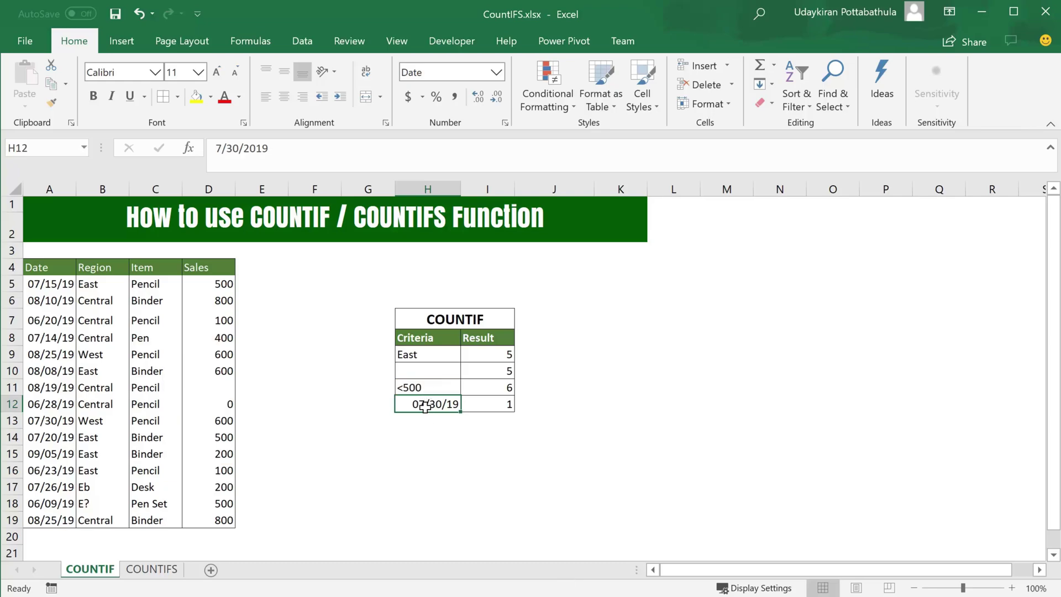
double_click(412, 387)
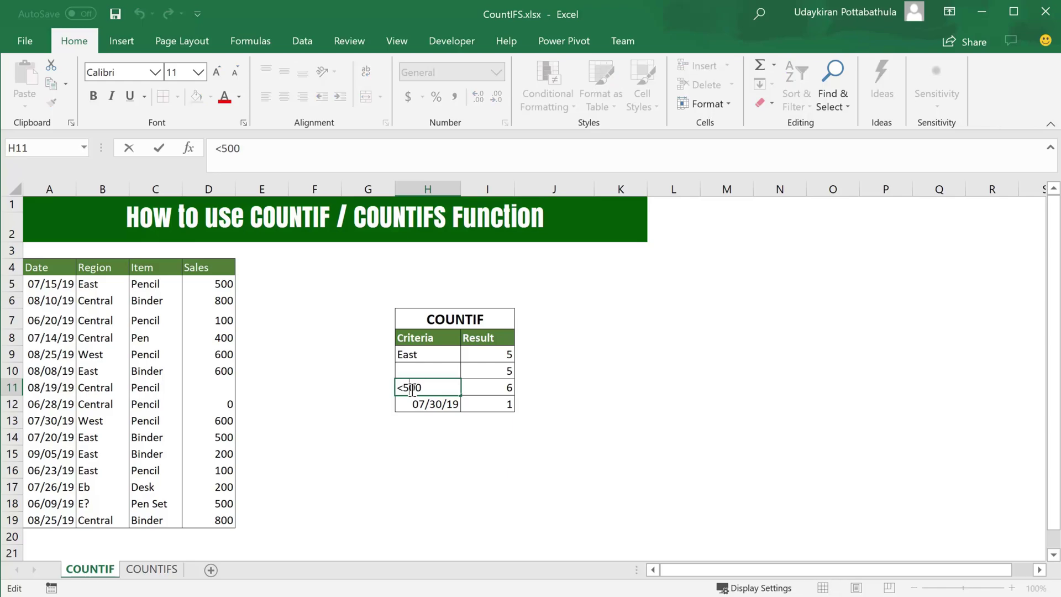
key(Left)
key(BackSpace)
text(>)
key(ctrl+Return)
key(Return)
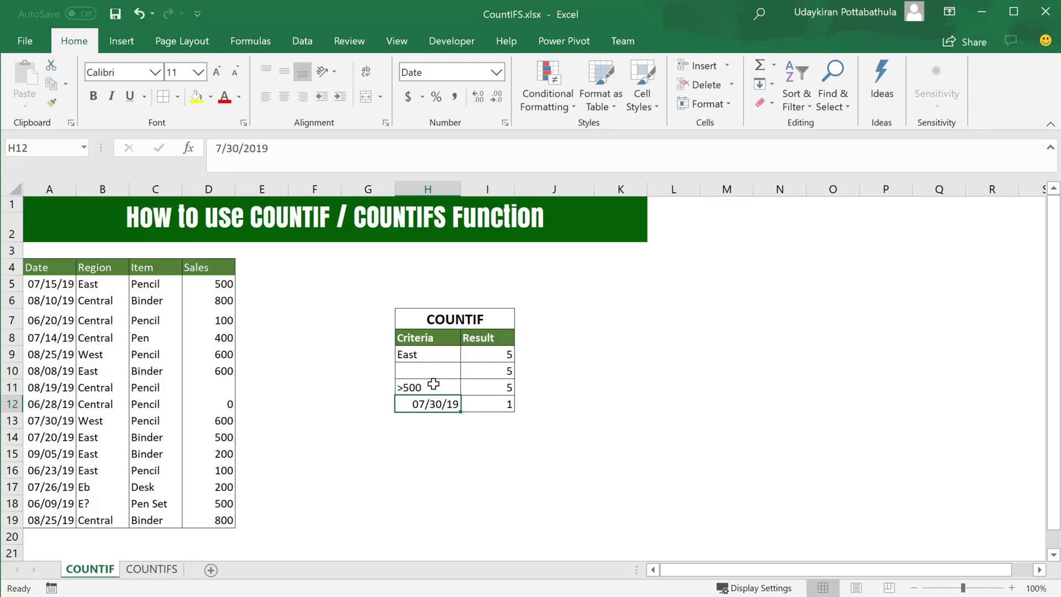
- Change the sales criterion to <>500, giving a count of 12
double_click(434, 385)
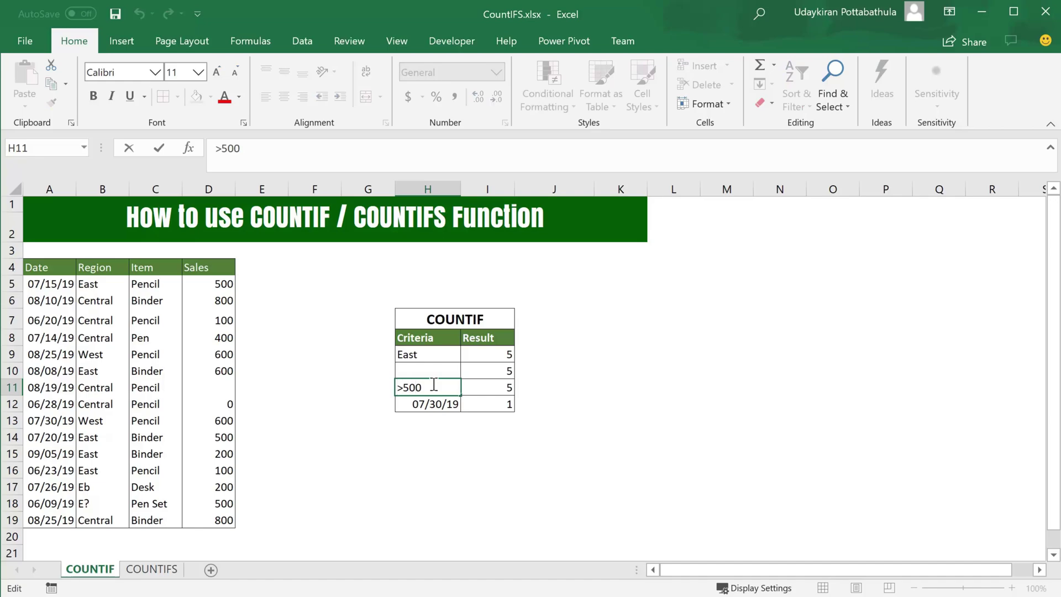
key(Home)
text(<)
key(ctrl+Return)
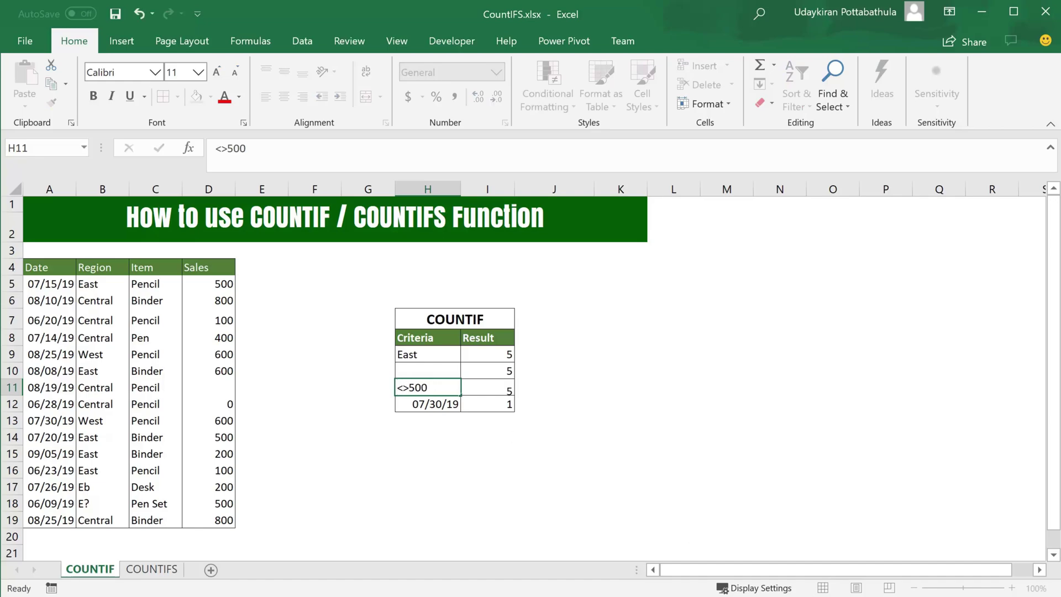
key(Return)
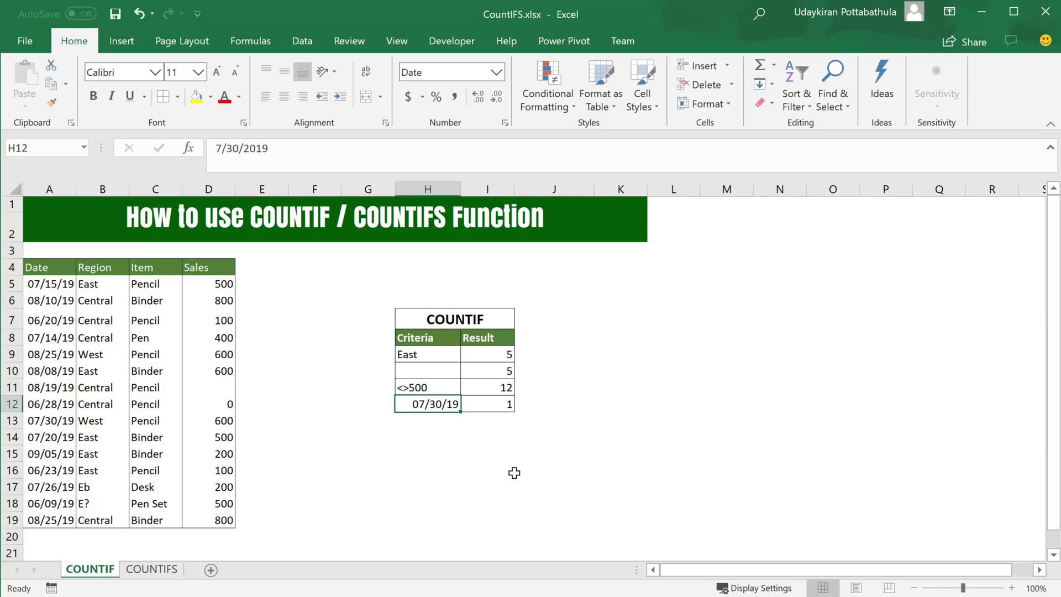
- Set the date criterion to <7/30/2019 and enter the wildcard criterion E* below
double_click(404, 405)
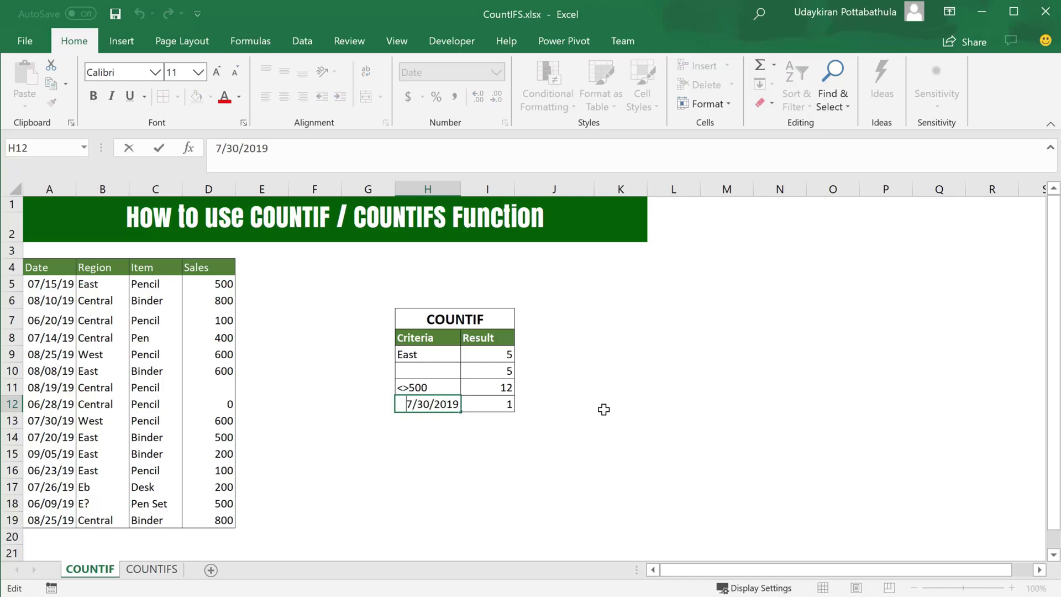
text(<)
key(Return)
text(E*)
click(579, 504)
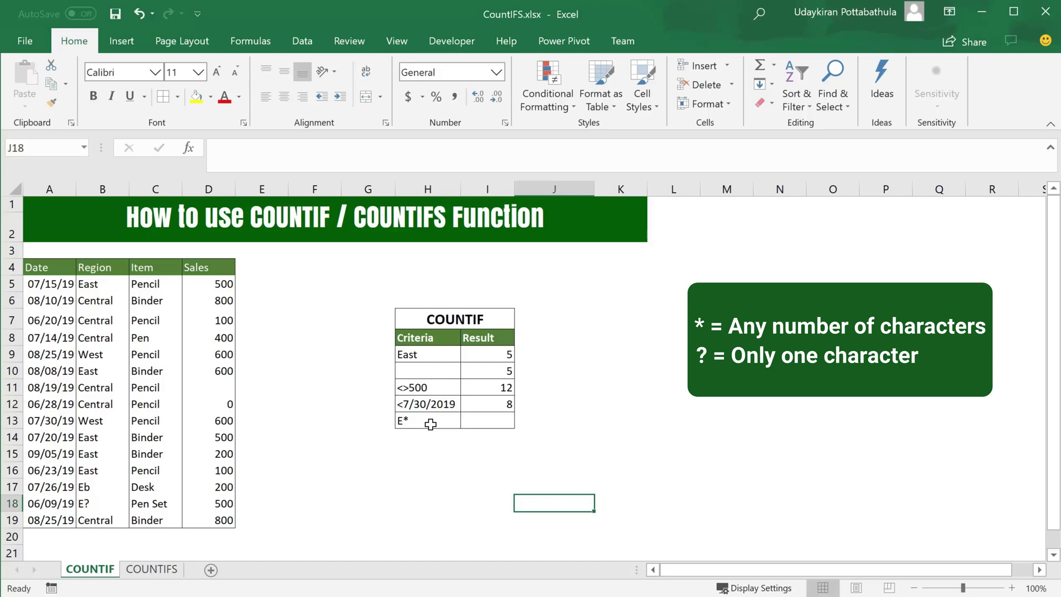
- Enter =COUNTIF(B5:B19,H13) in I13 for E* (result 7), and add E? beneath
click(500, 421)
text(=COIU)
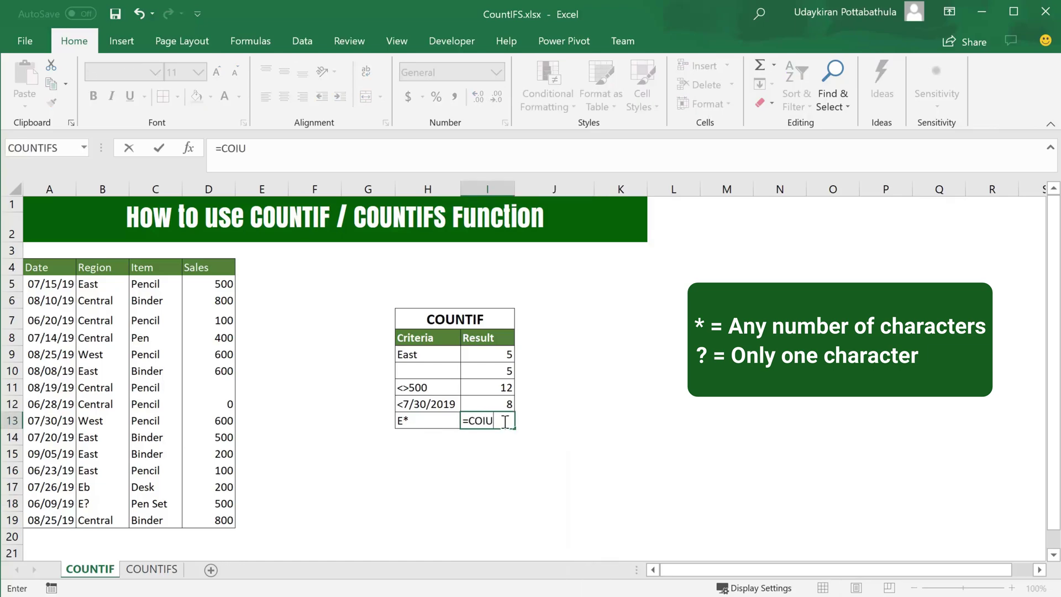
key(BackSpace)
key(BackSpace)
text(UNT)
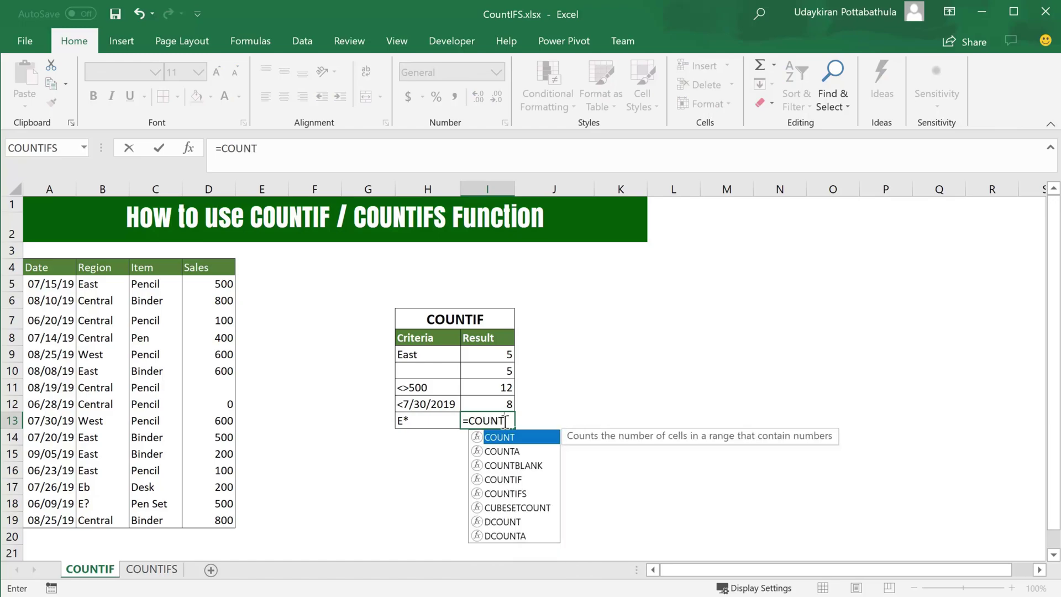
text(IF()
drag(105, 283, 105, 522)
text(,)
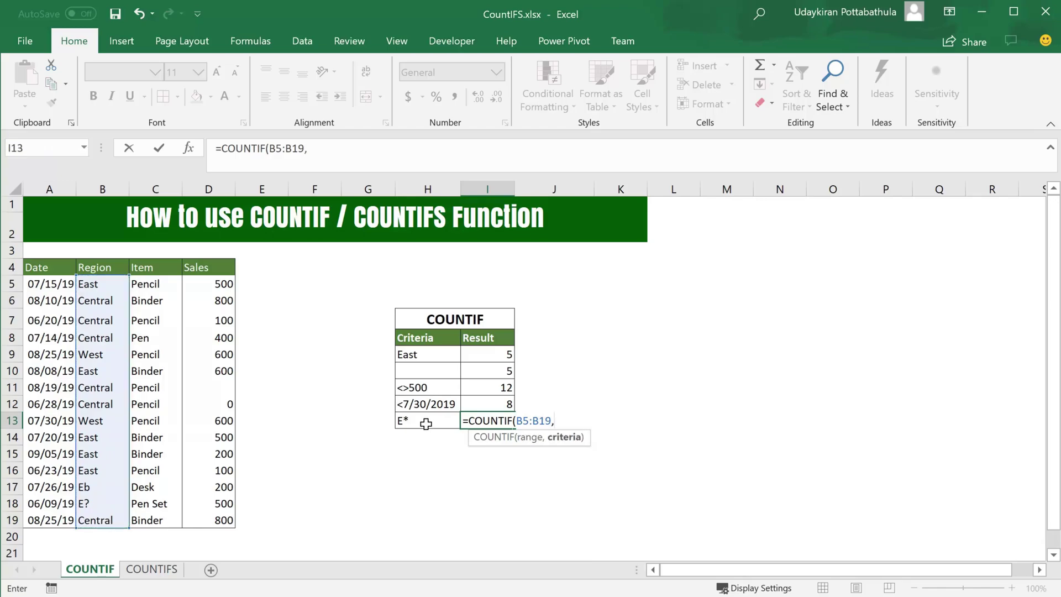
click(425, 424)
key(Return)
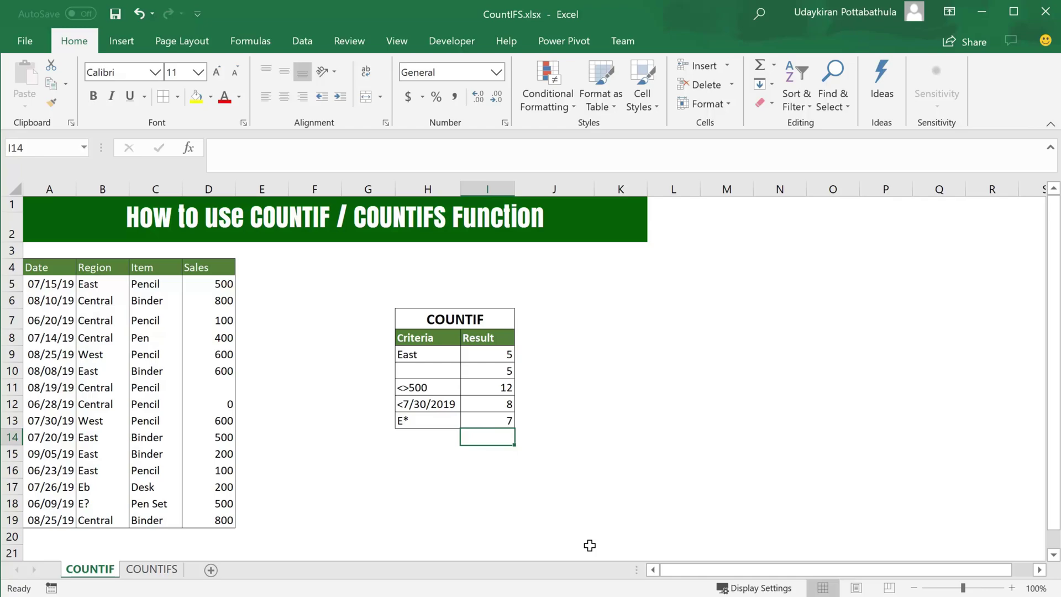
click(667, 450)
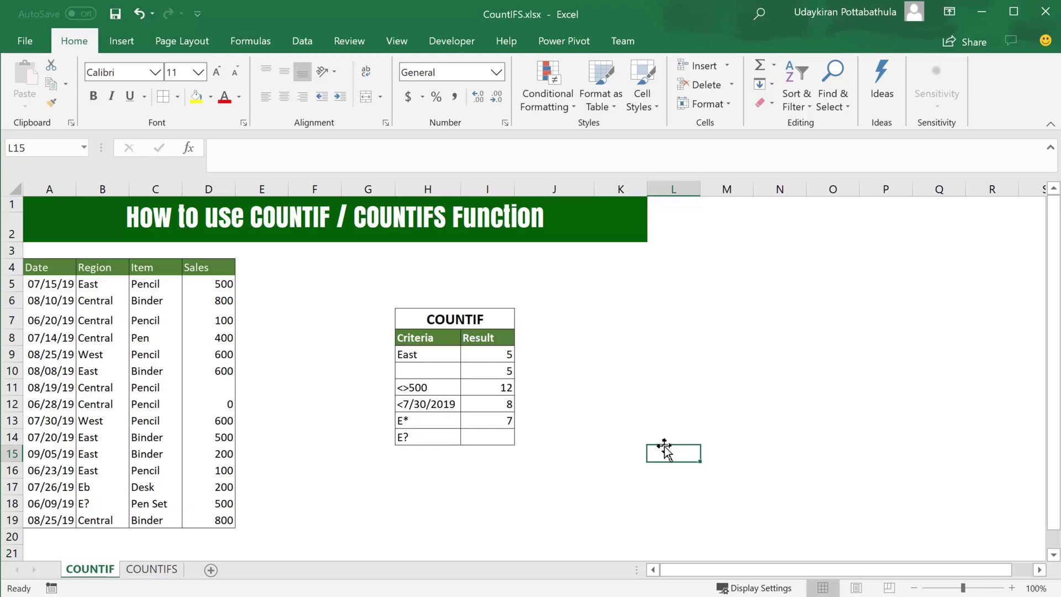
- In I14 enter =COUNTIF(B5:B19,H14) for the E? criterion, giving 2
click(500, 437)
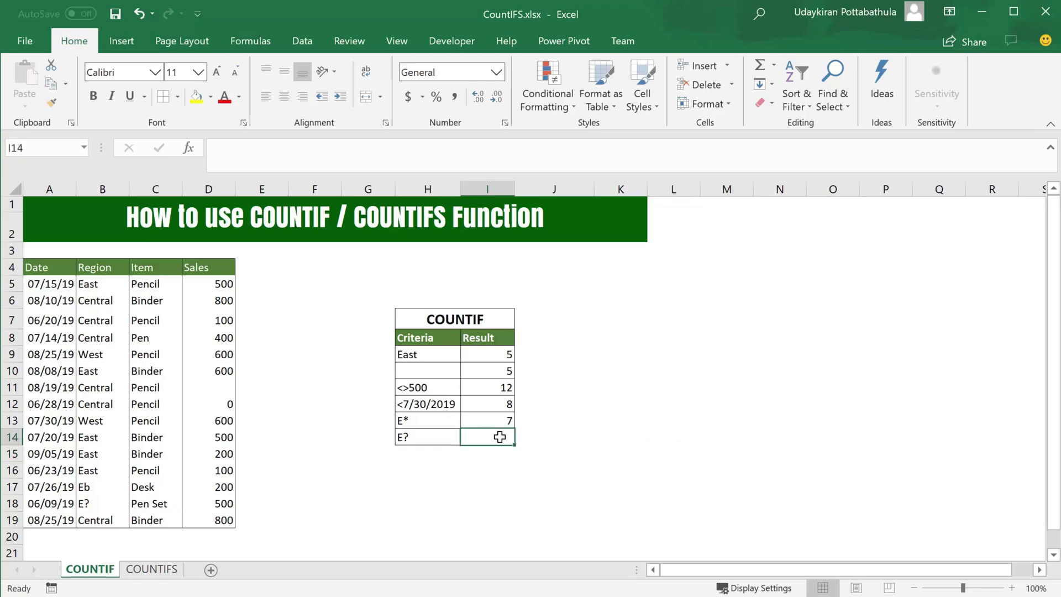
text(=COUNT)
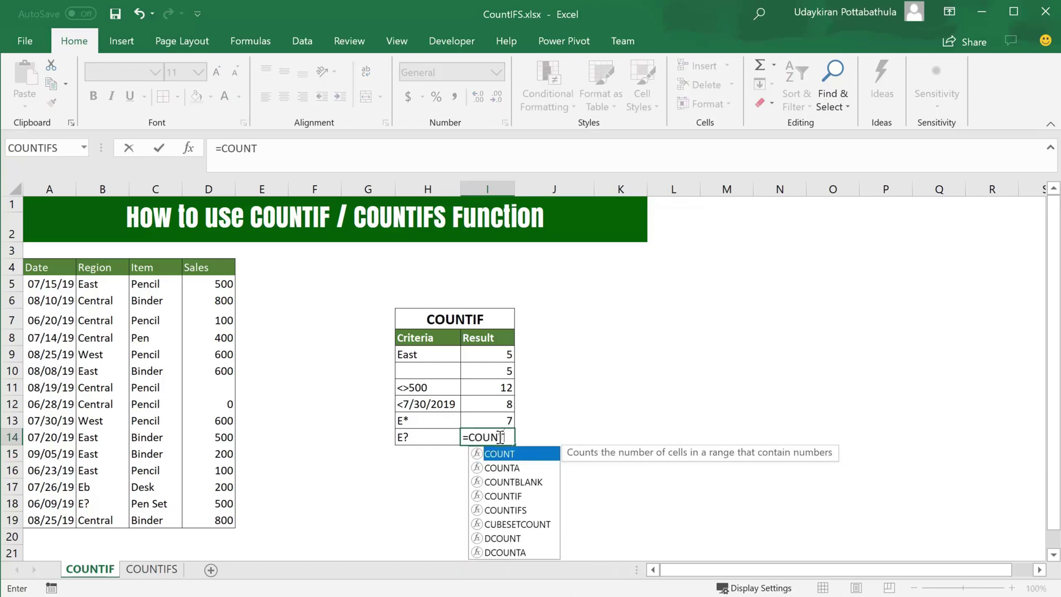
text(IF()
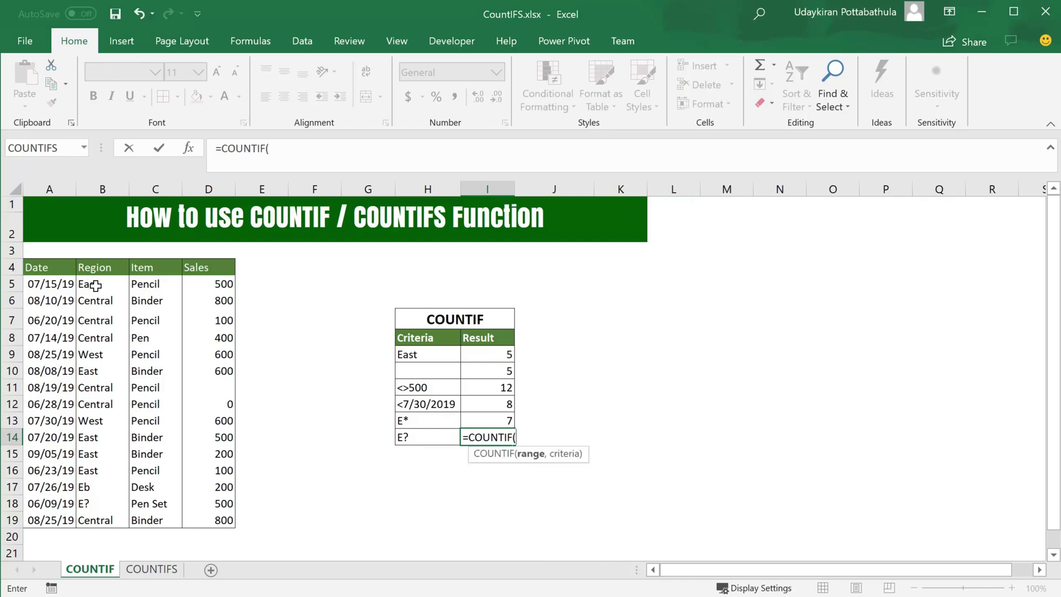
drag(90, 284, 102, 519)
text(,)
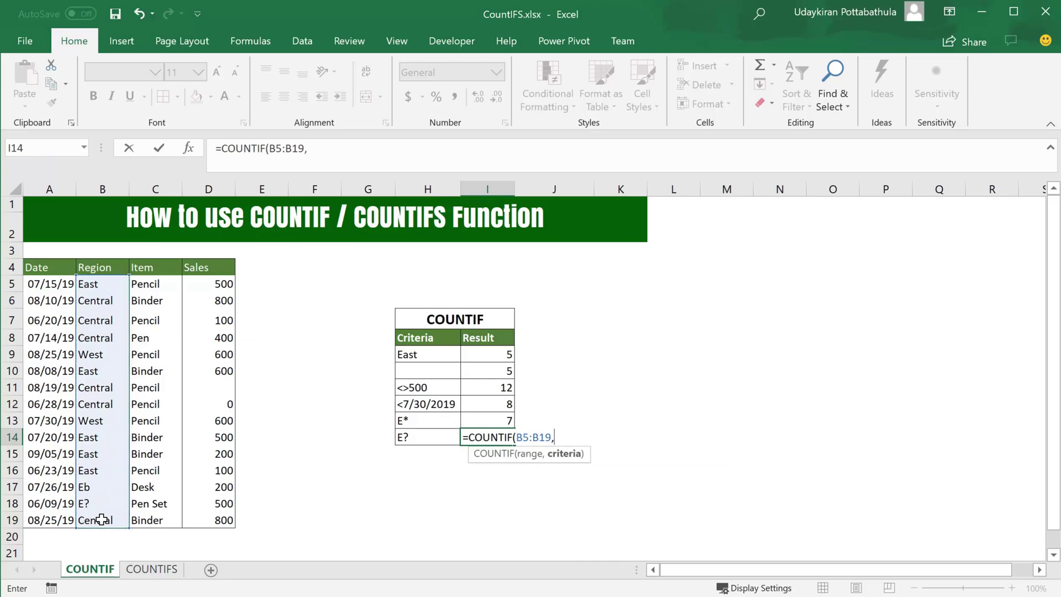
click(439, 438)
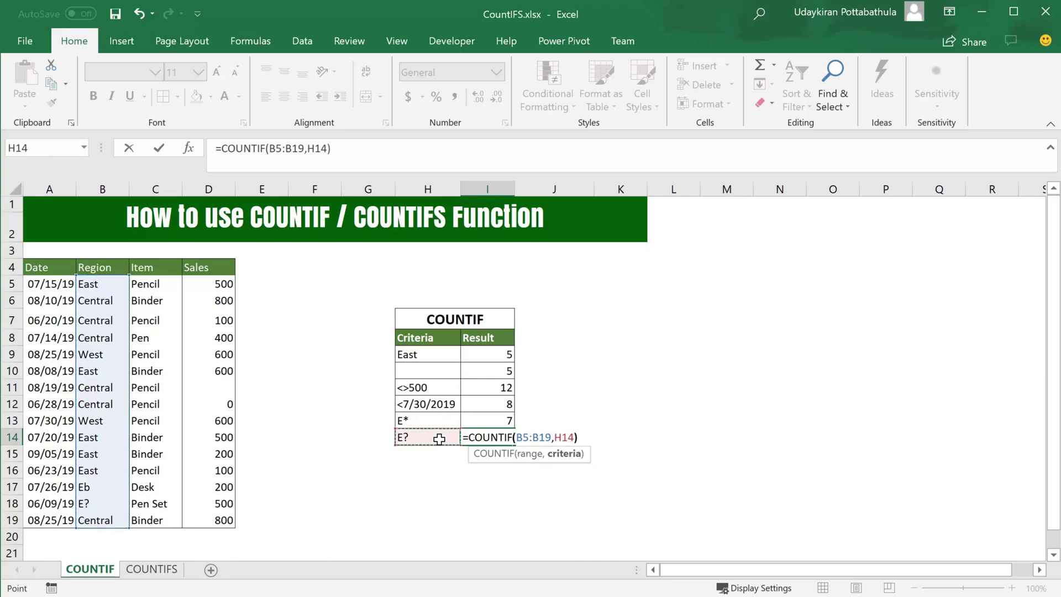
key(Return)
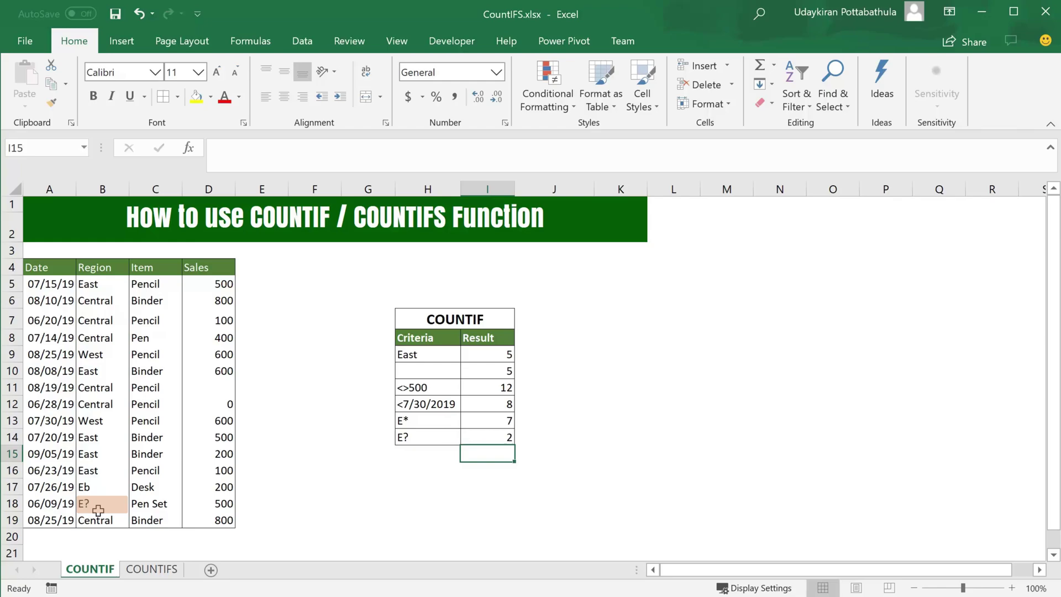
- Change the H14 criterion to E~? to match a literal question mark, giving 1
double_click(432, 436)
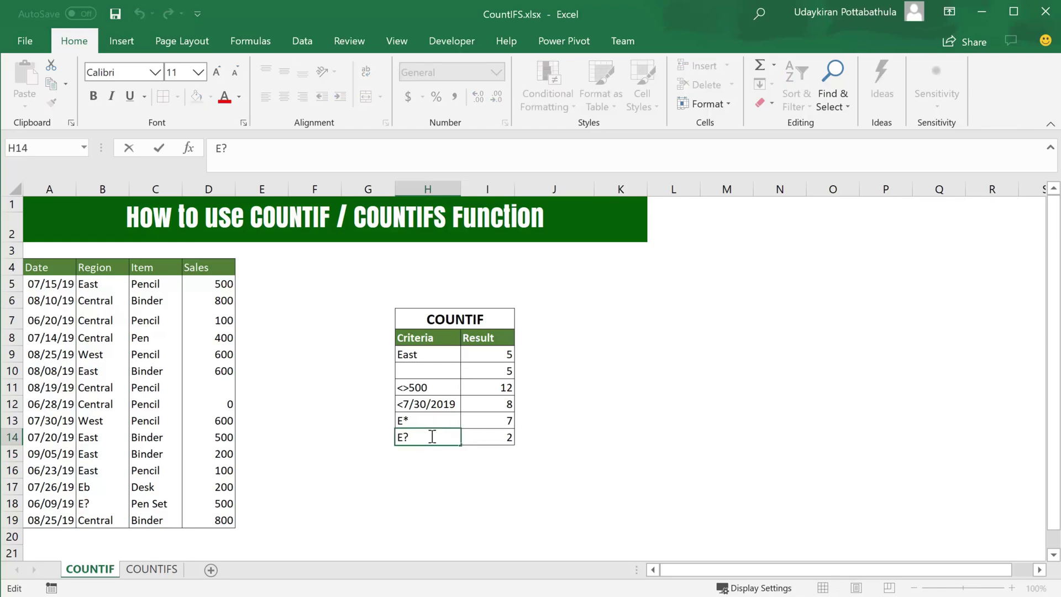
key(Left)
text(~)
key(Return)
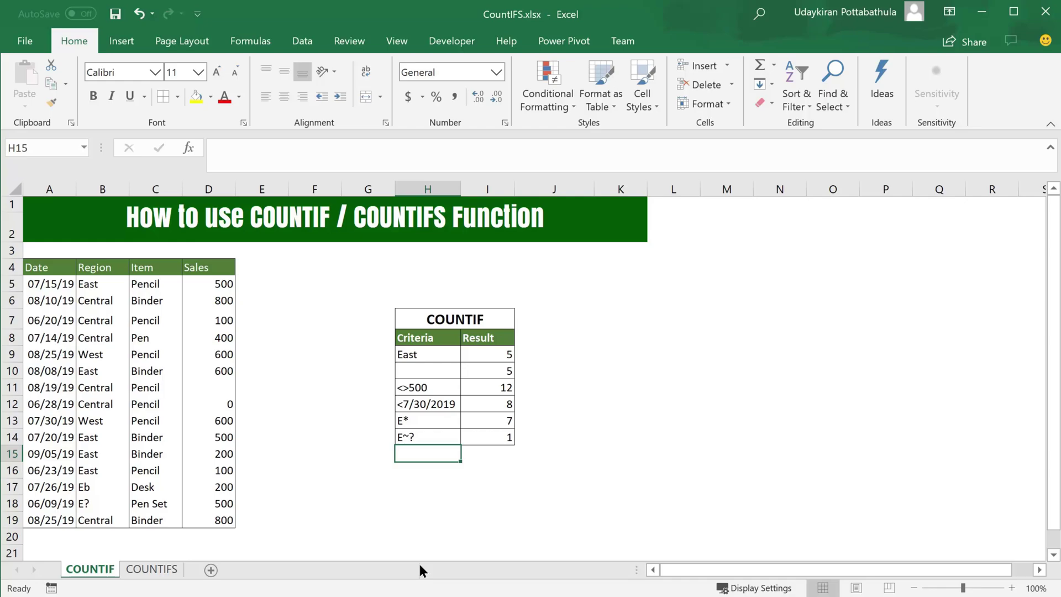
- Switch to the COUNTIFS sheet with its Region, Item and Sales criteria table
click(166, 569)
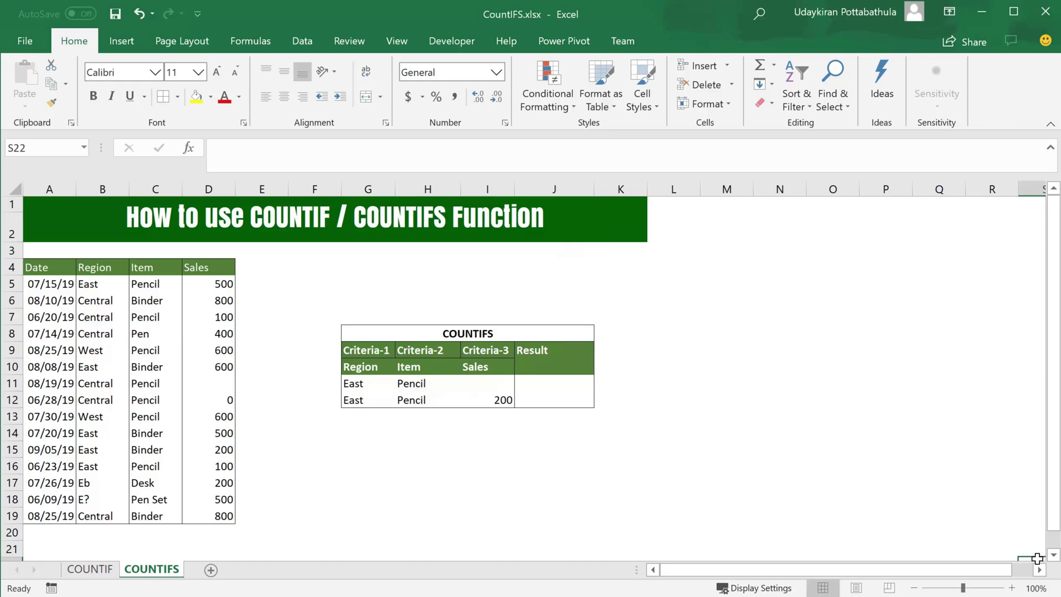
- In J11 enter =COUNTIFS(B5:B19,G11,C5:C19,H11) to count East Pencil sales, giving 2
click(555, 383)
text(=)
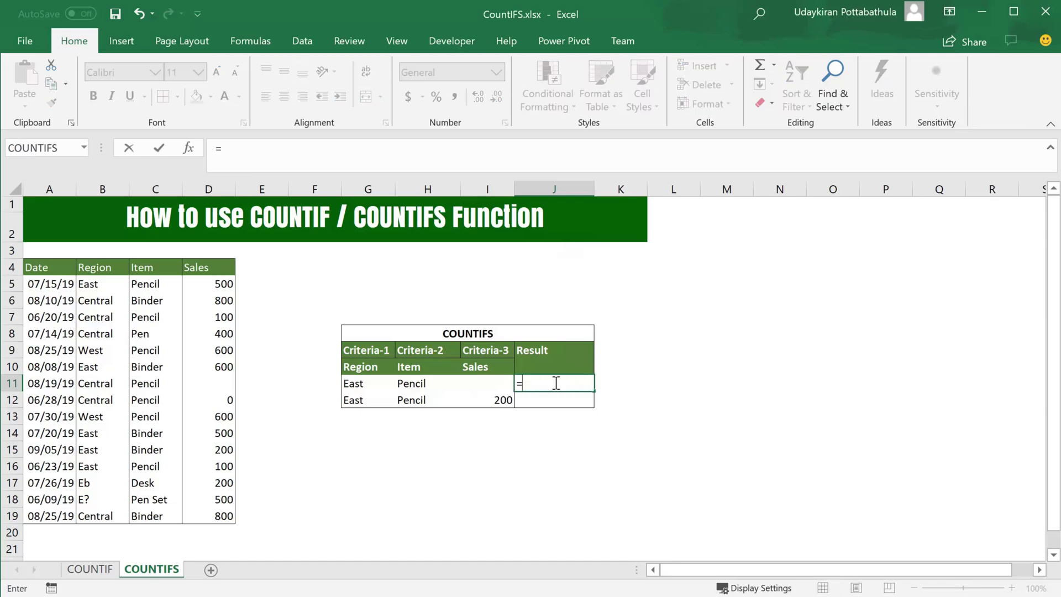
text(COUNTIFS()
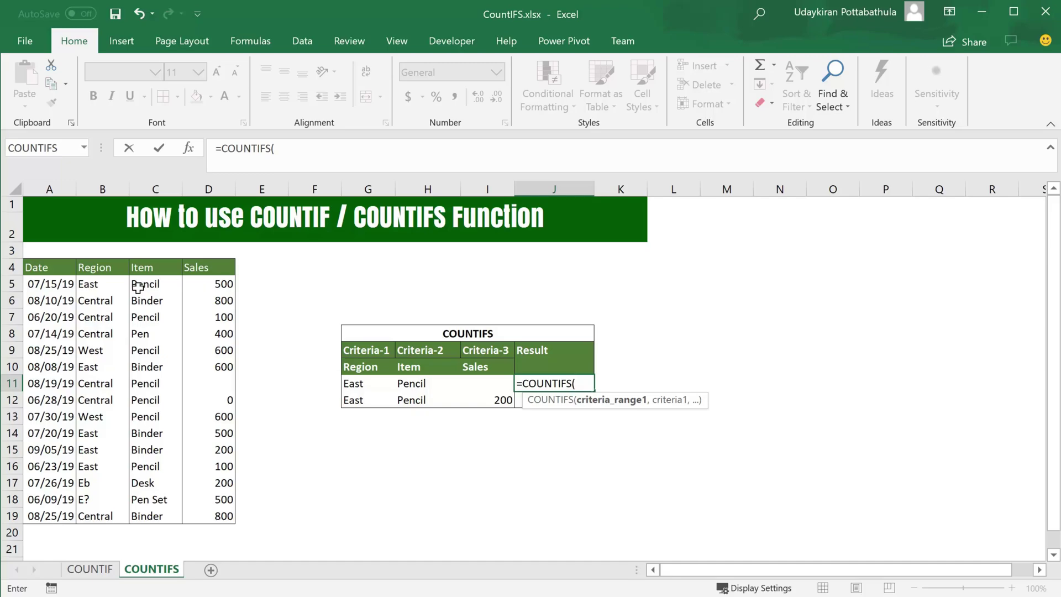
drag(101, 287, 80, 515)
text(,)
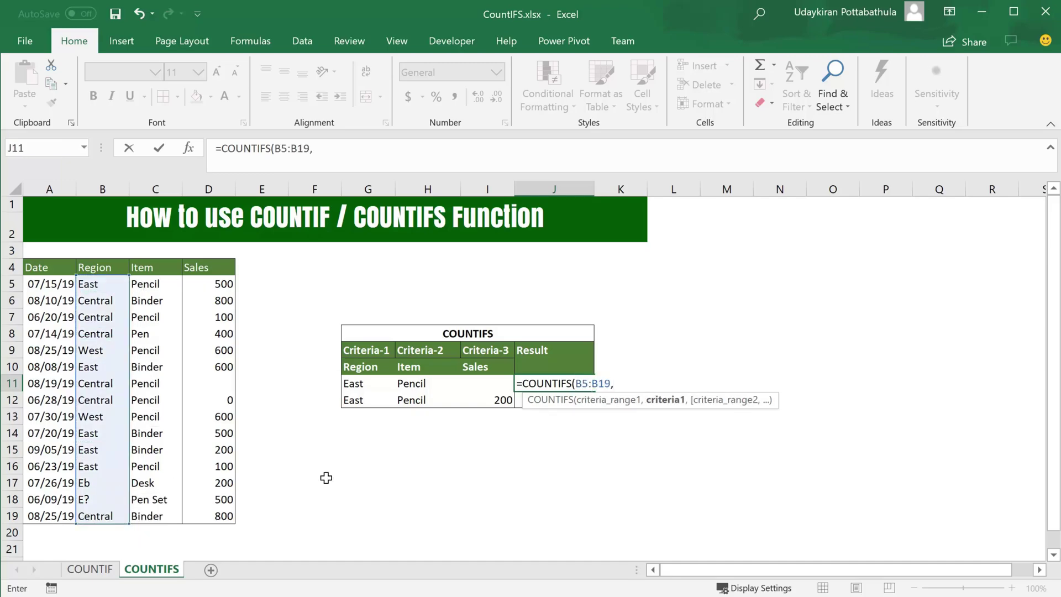
click(353, 387)
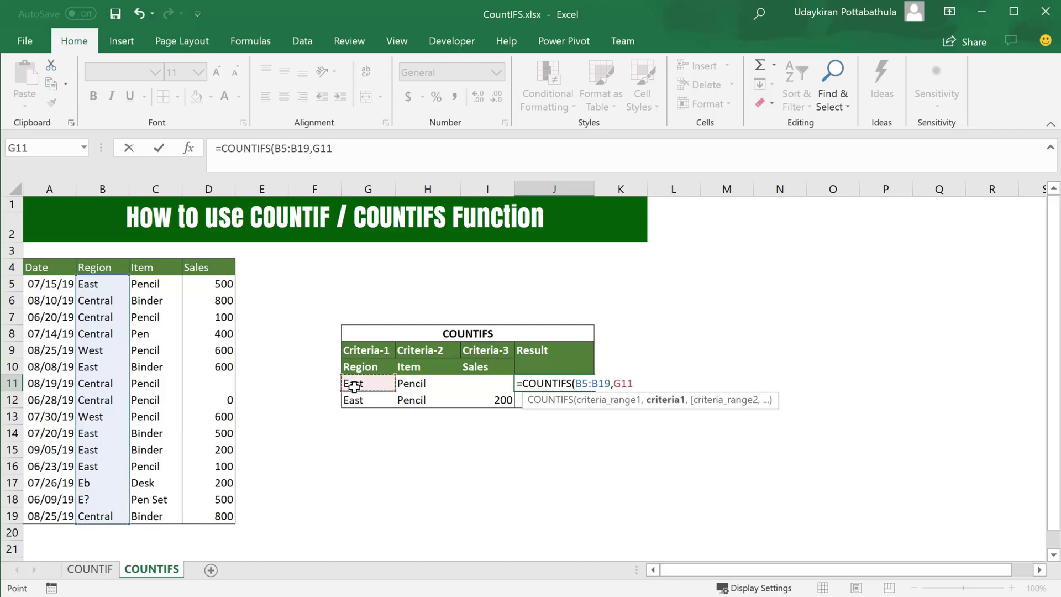
text(,)
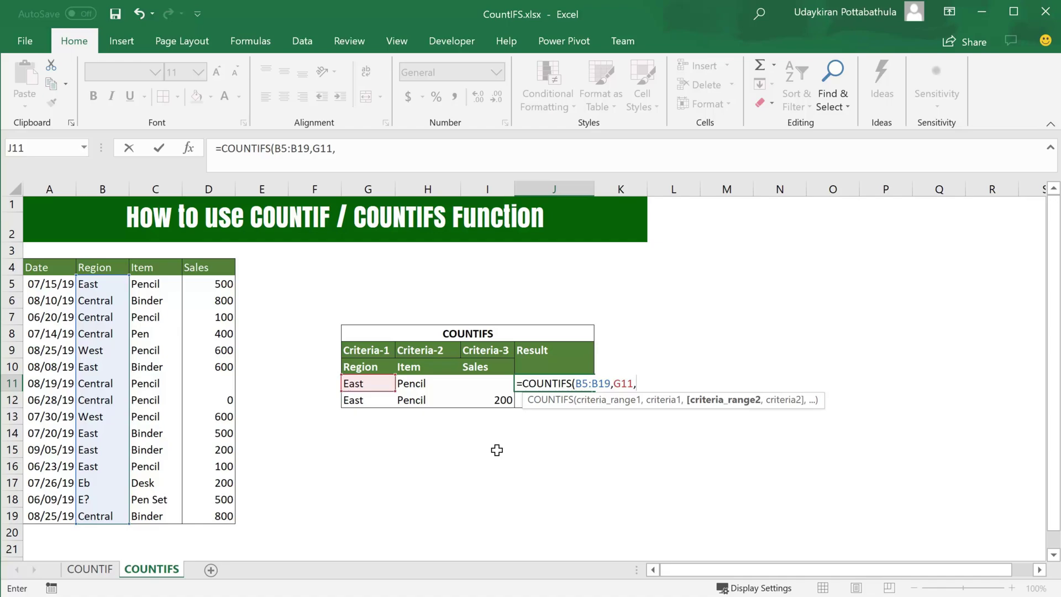
click(157, 283)
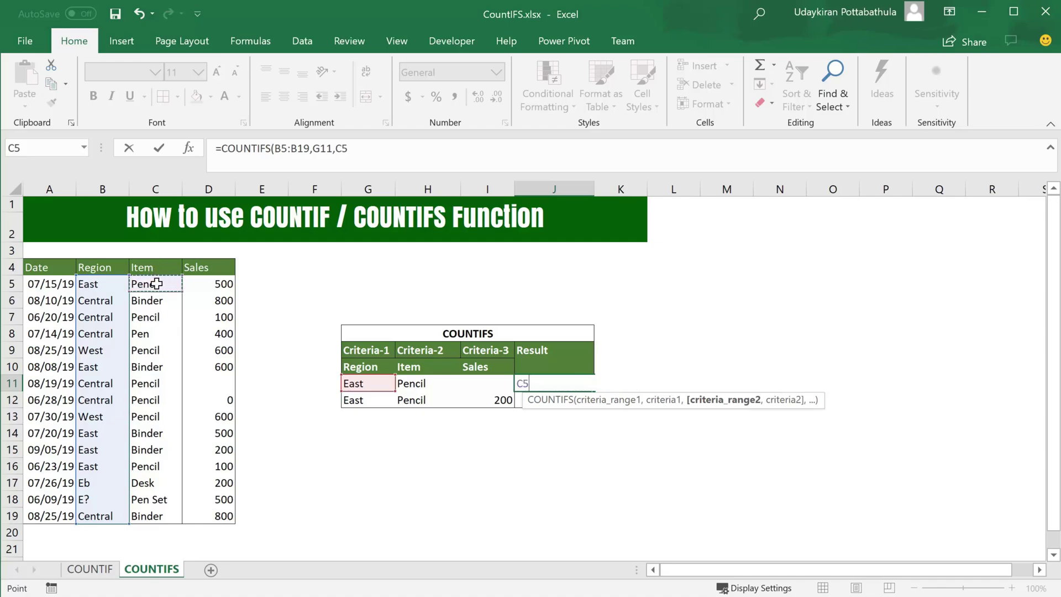
key(ctrl+shift+Down)
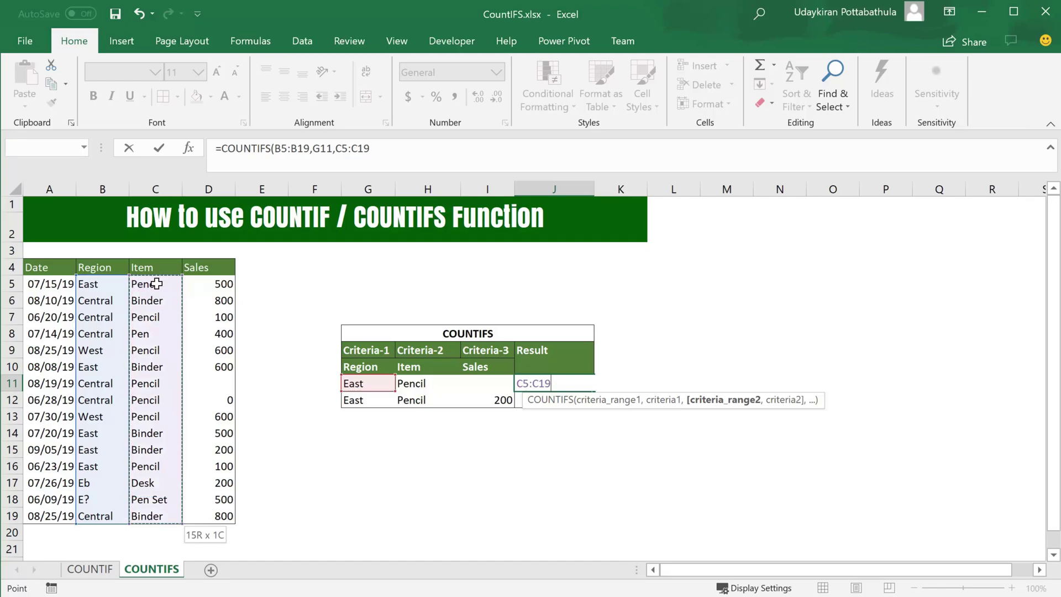
text(,)
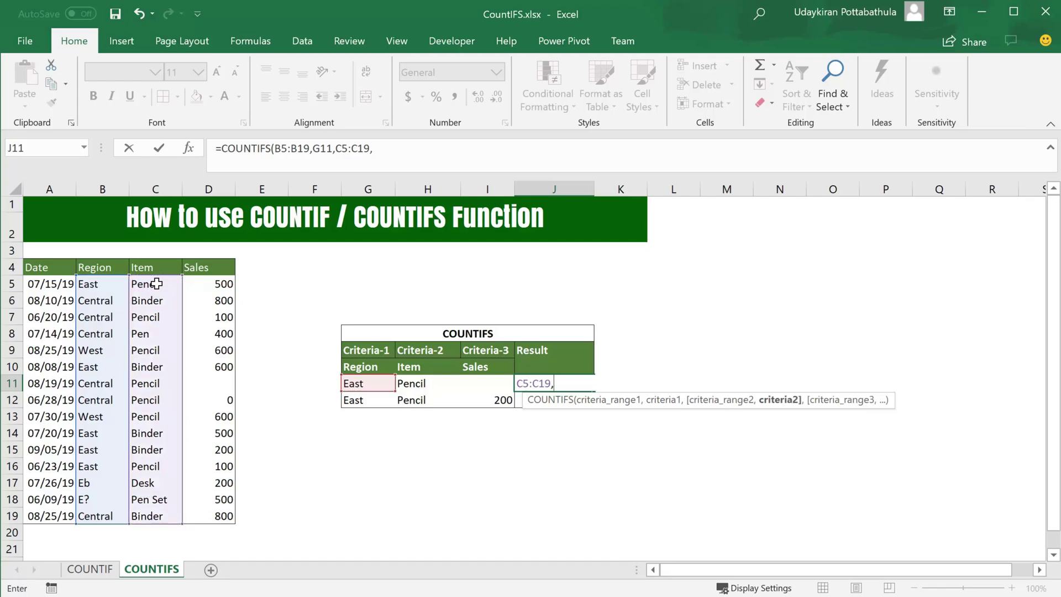
click(420, 383)
text())
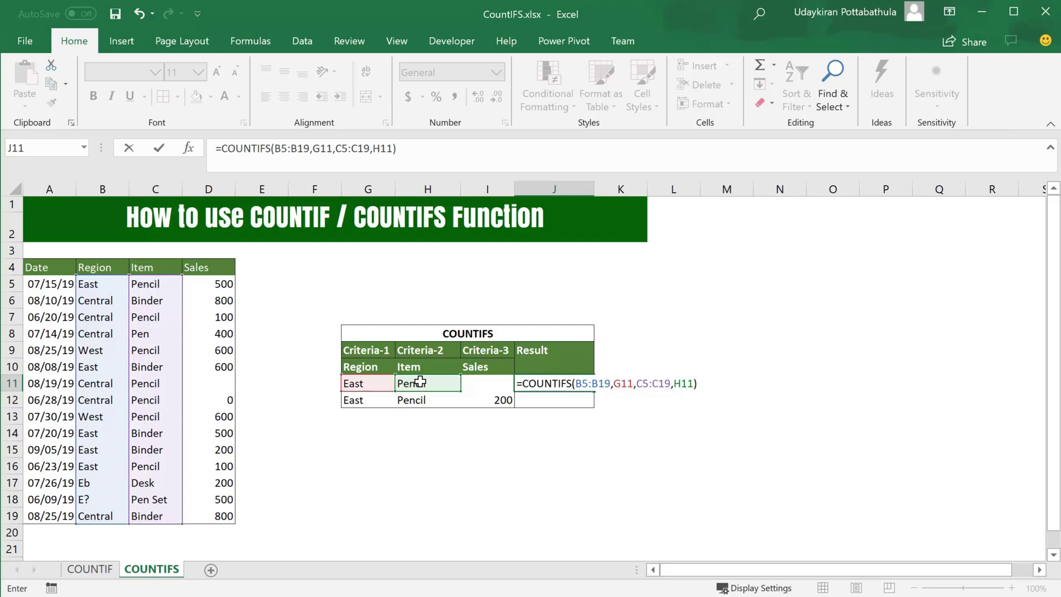
key(Return)
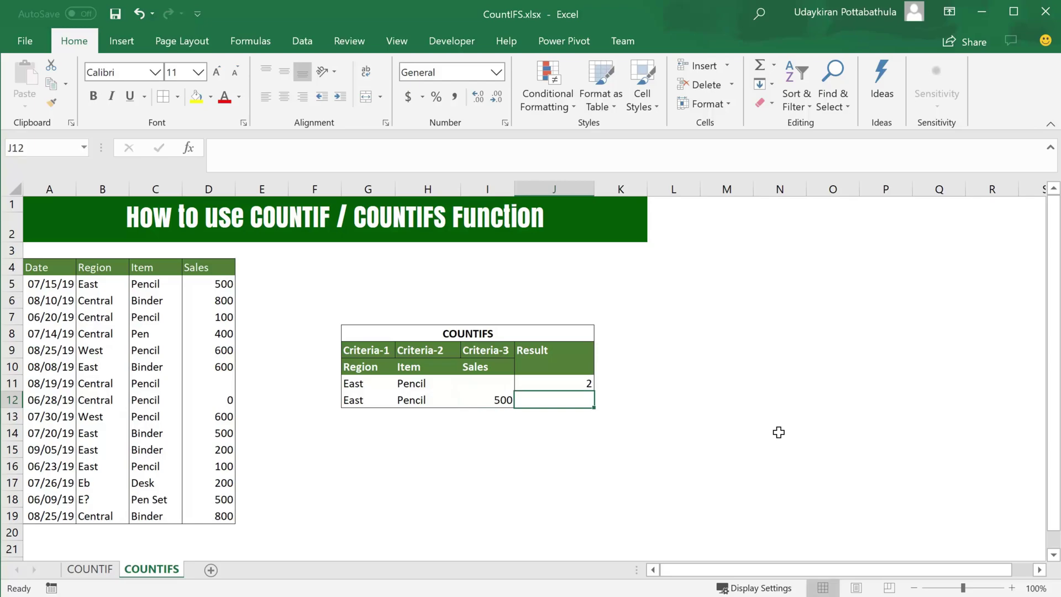
- Copy the COUNTIFS formula text from J11 without changing that cell
text(=)
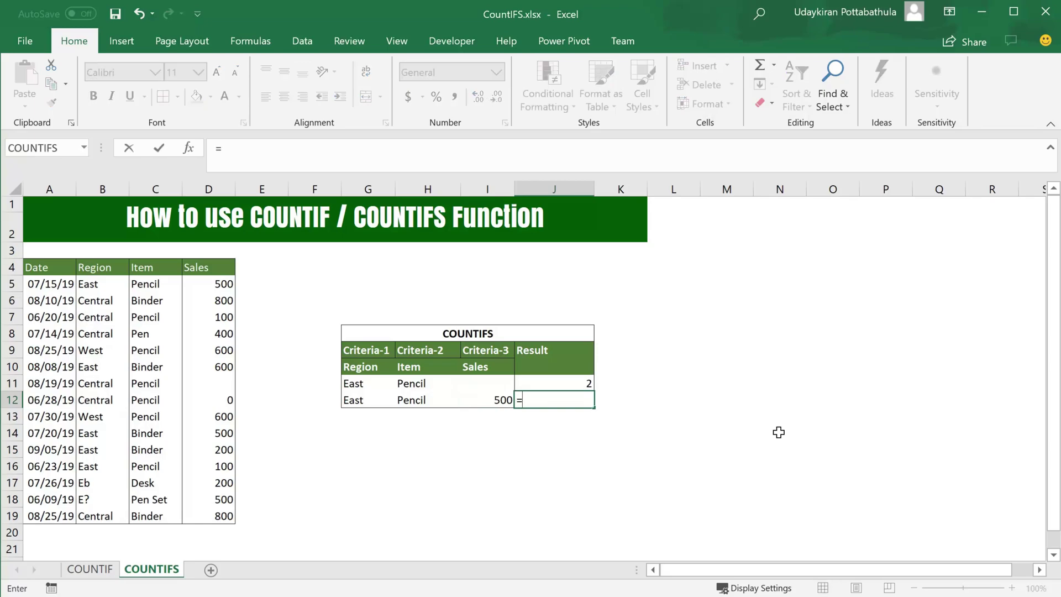
key(Escape)
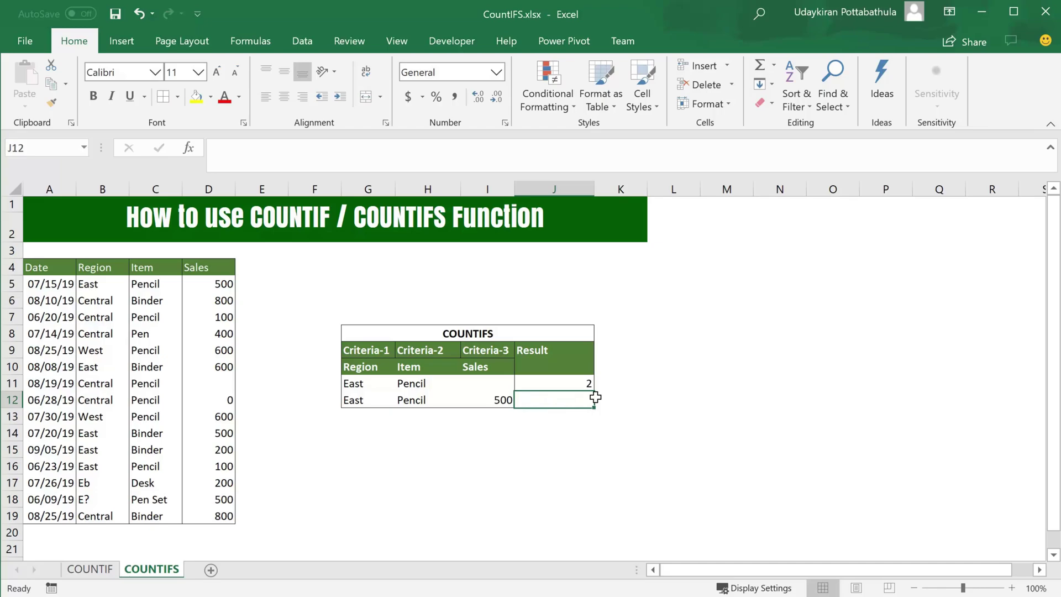
click(585, 384)
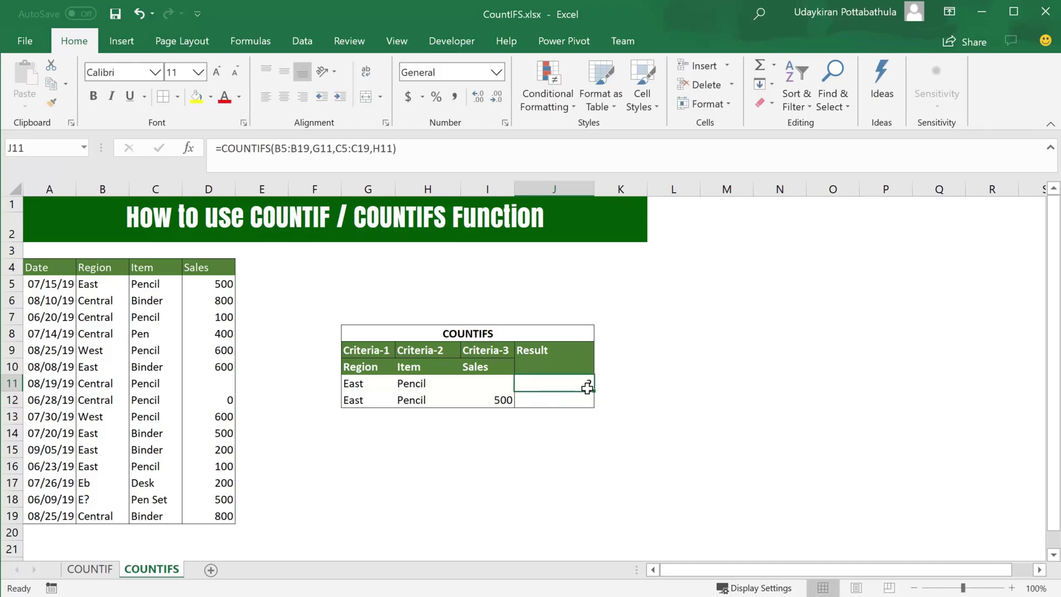
drag(407, 145, 196, 136)
key(ctrl+c)
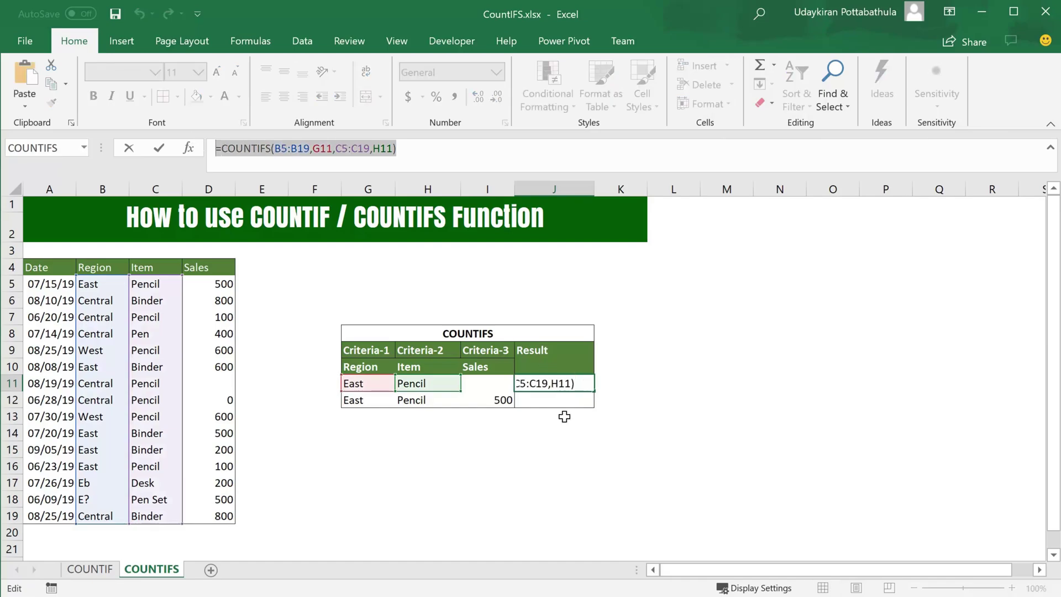
key(Escape)
- Paste it into J12, point criteria to G12 and H12, add D5:D19 with I12, giving 1
click(565, 406)
double_click(564, 406)
key(ctrl+v)
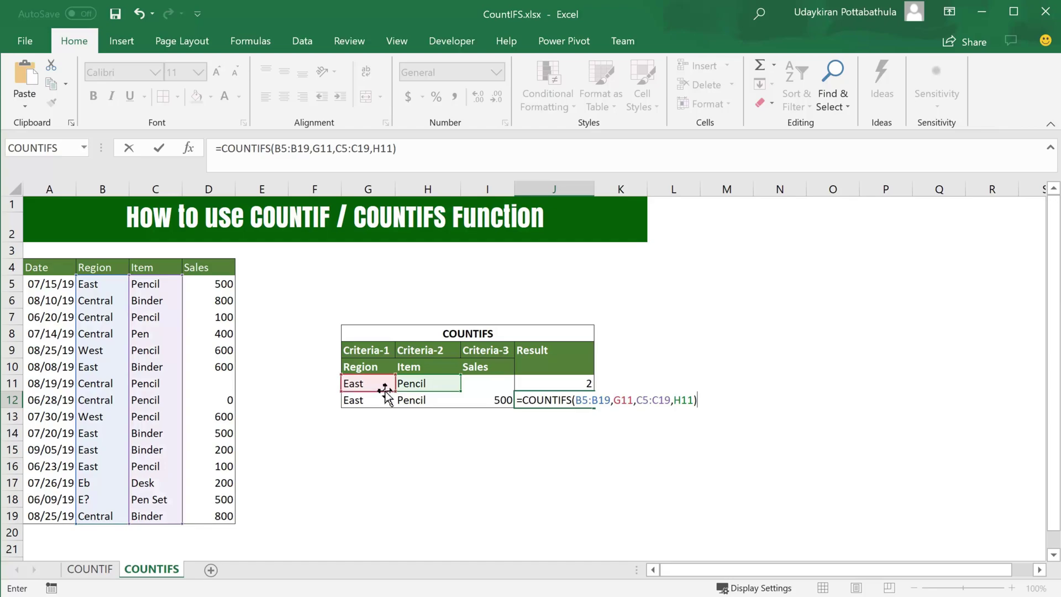
drag(386, 393, 391, 409)
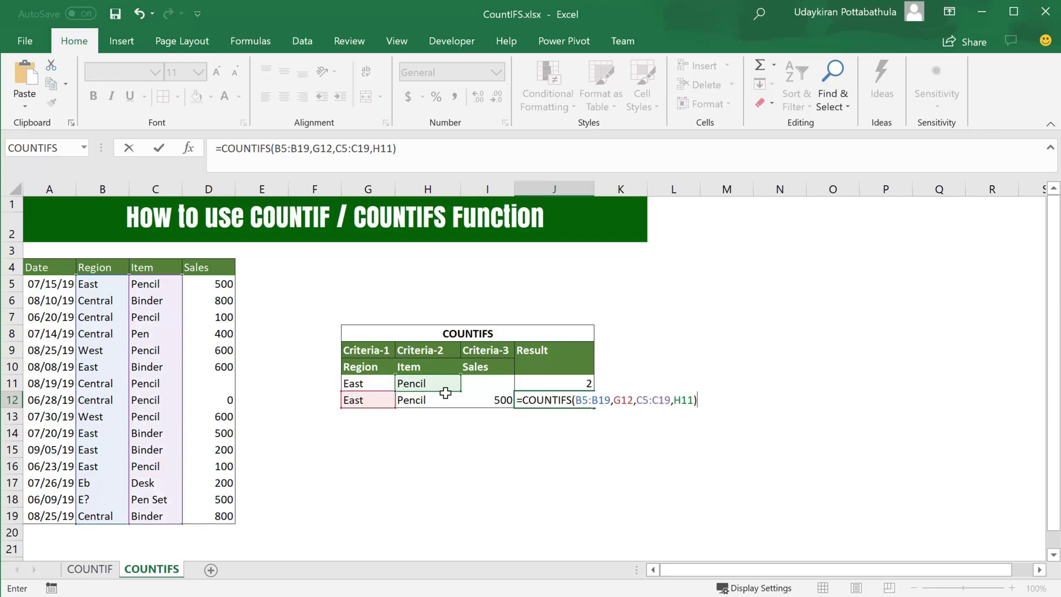
drag(446, 389, 454, 396)
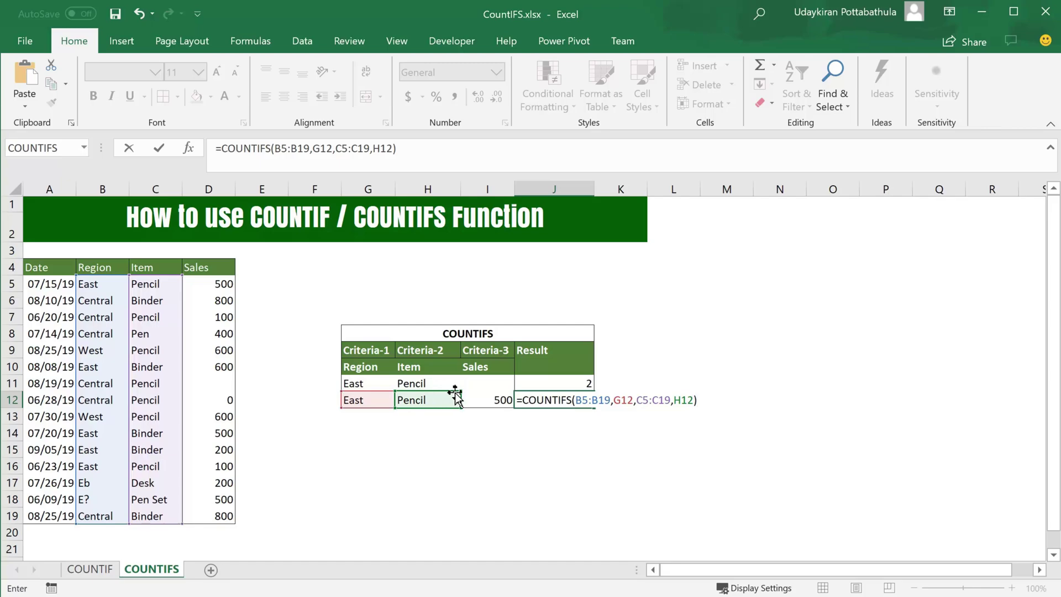
click(392, 145)
text(,)
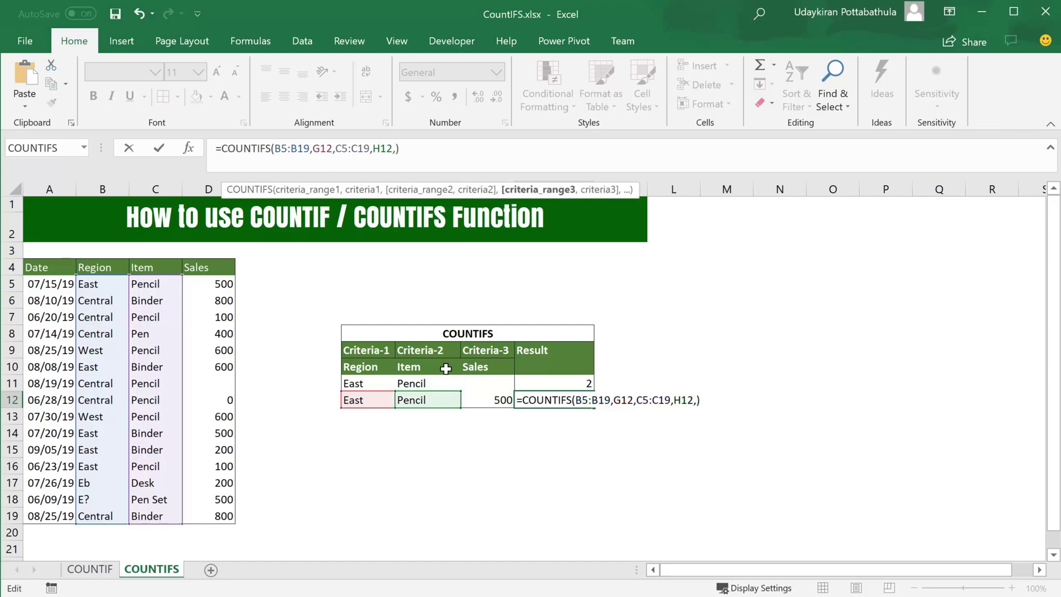
drag(217, 286, 221, 515)
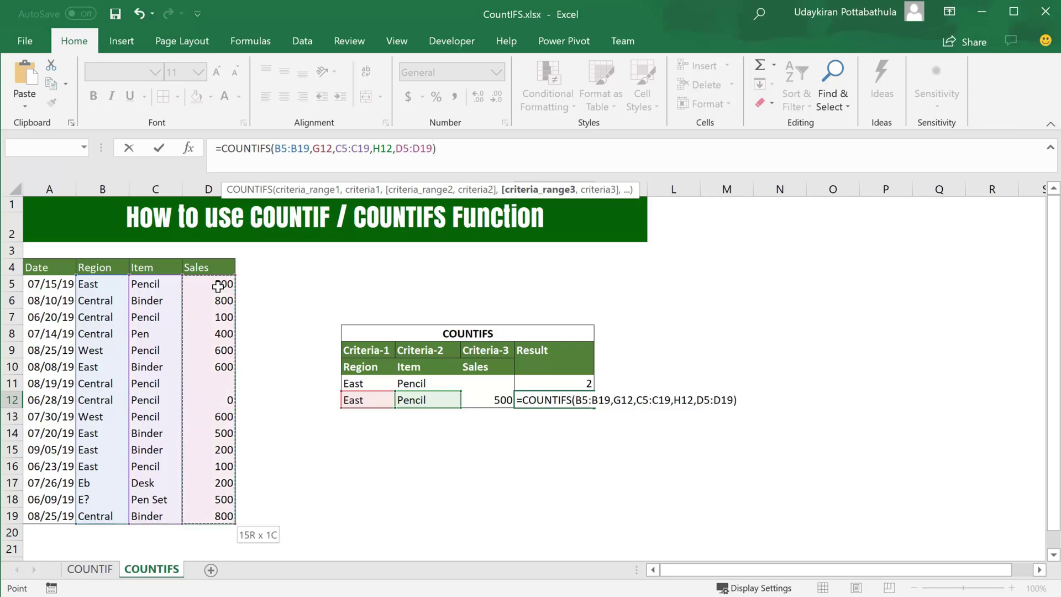
text(,)
click(500, 400)
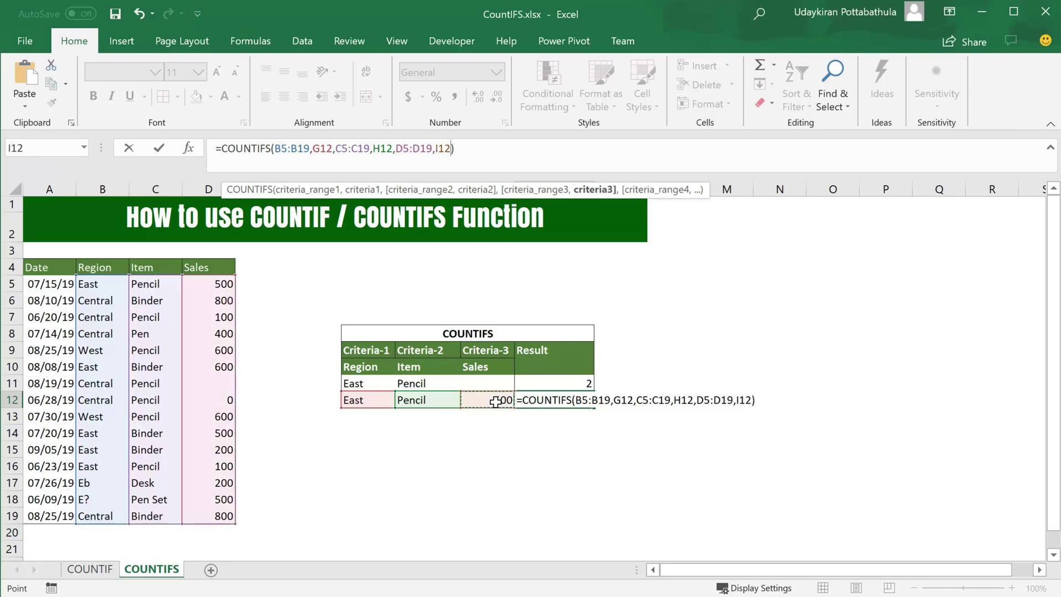
click(449, 146)
key(Return)
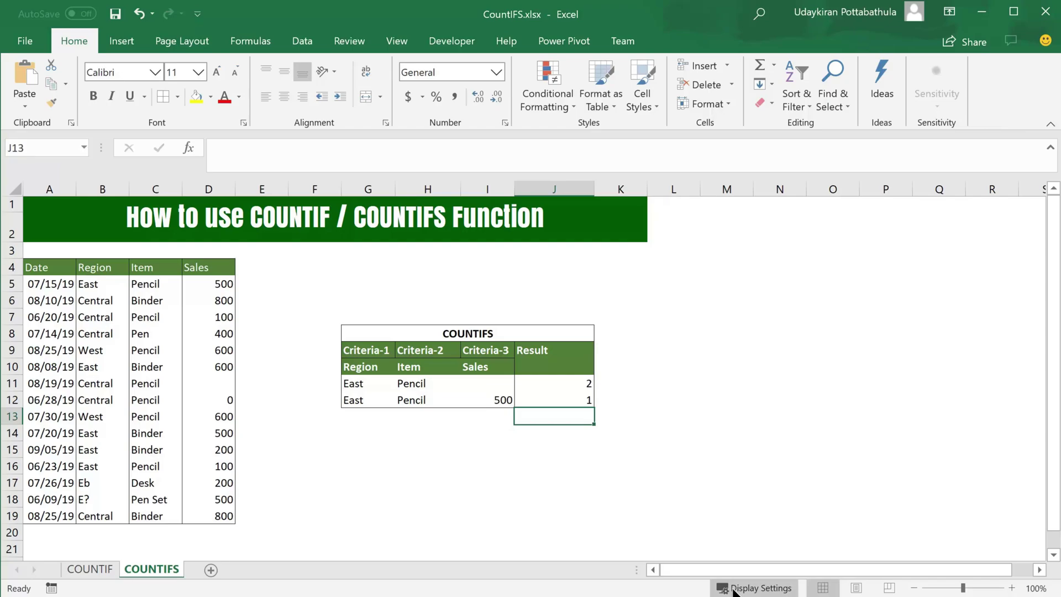
- Replace the G11 Region criterion with EAST in capitals; J11 still counts 2
click(351, 381)
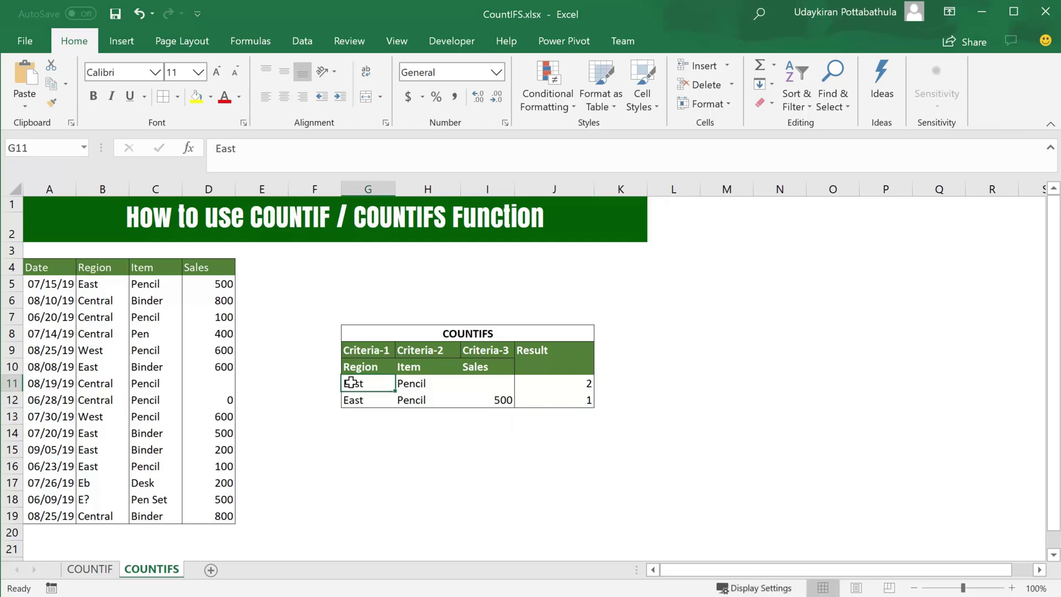
text(EAST)
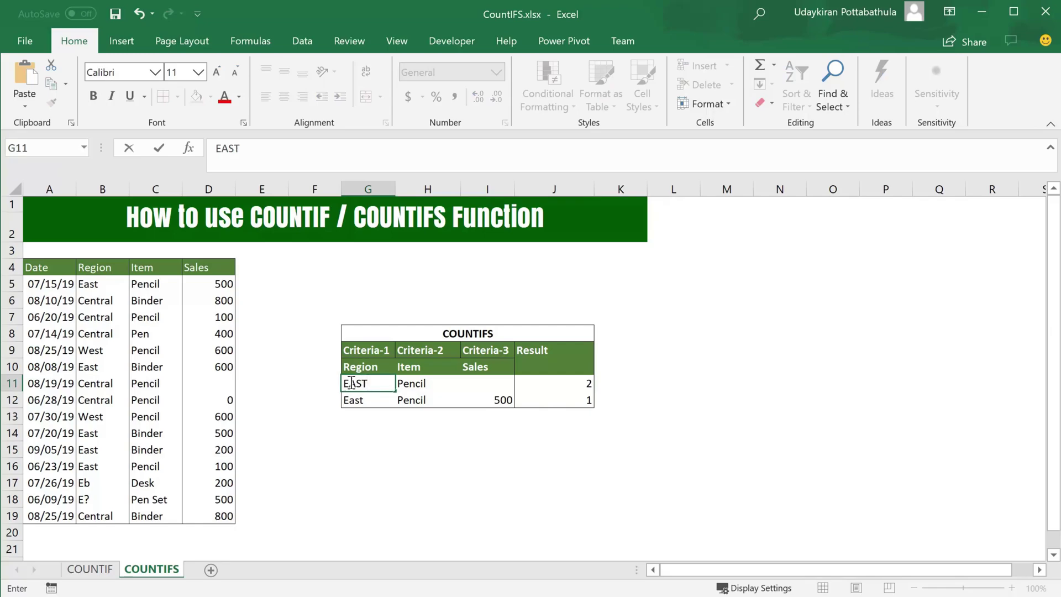
key(Return)
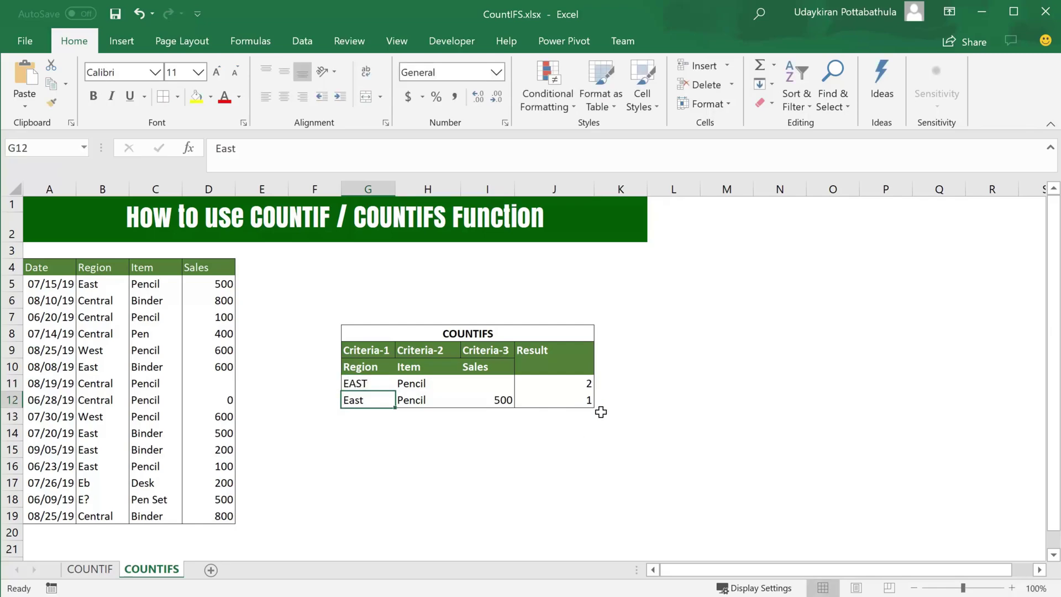